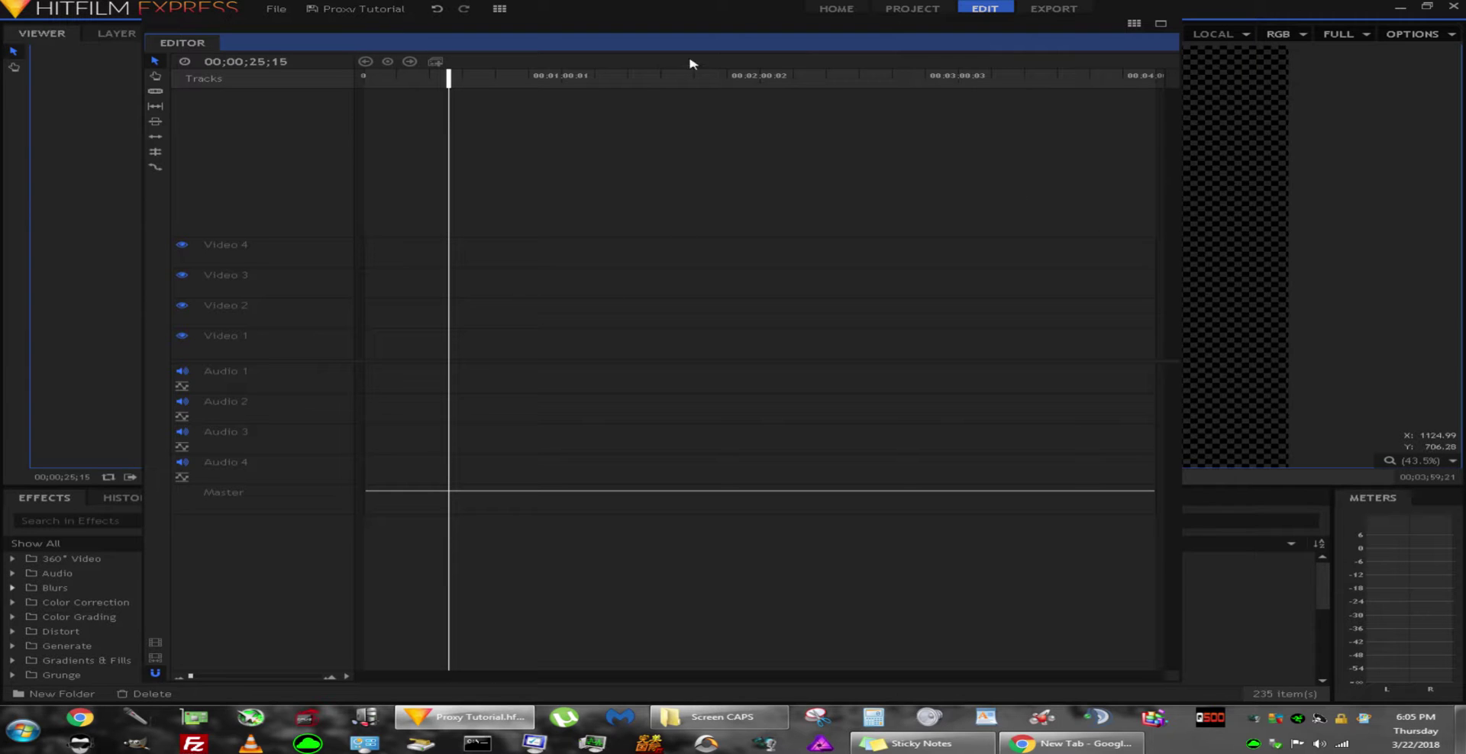
Step: Move the Editor timeline panel further to the right in the workspace
{"action": "left_click_drag", "start_coordinate": [326, 31], "coordinate": [504, 32]}
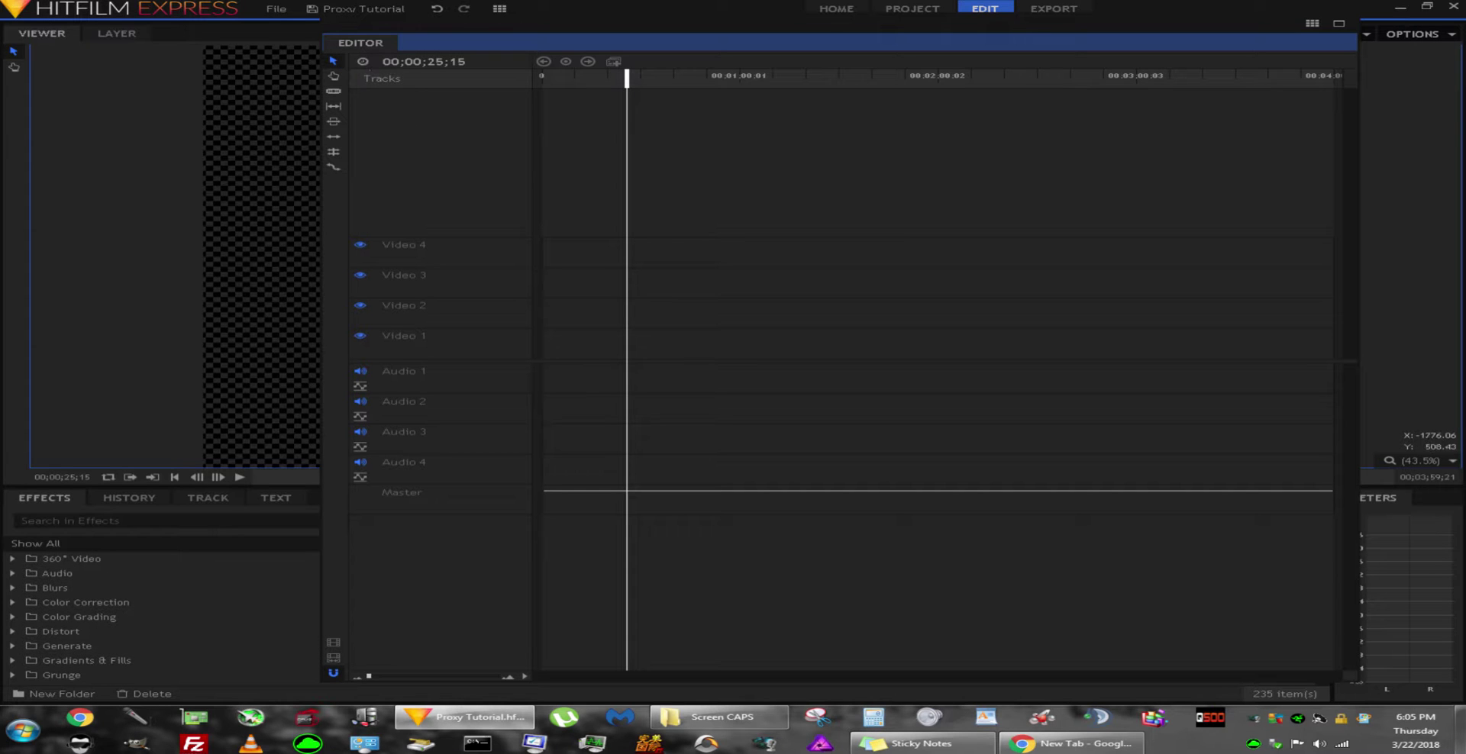
{"action": "key", "text": "ctrl+1"}
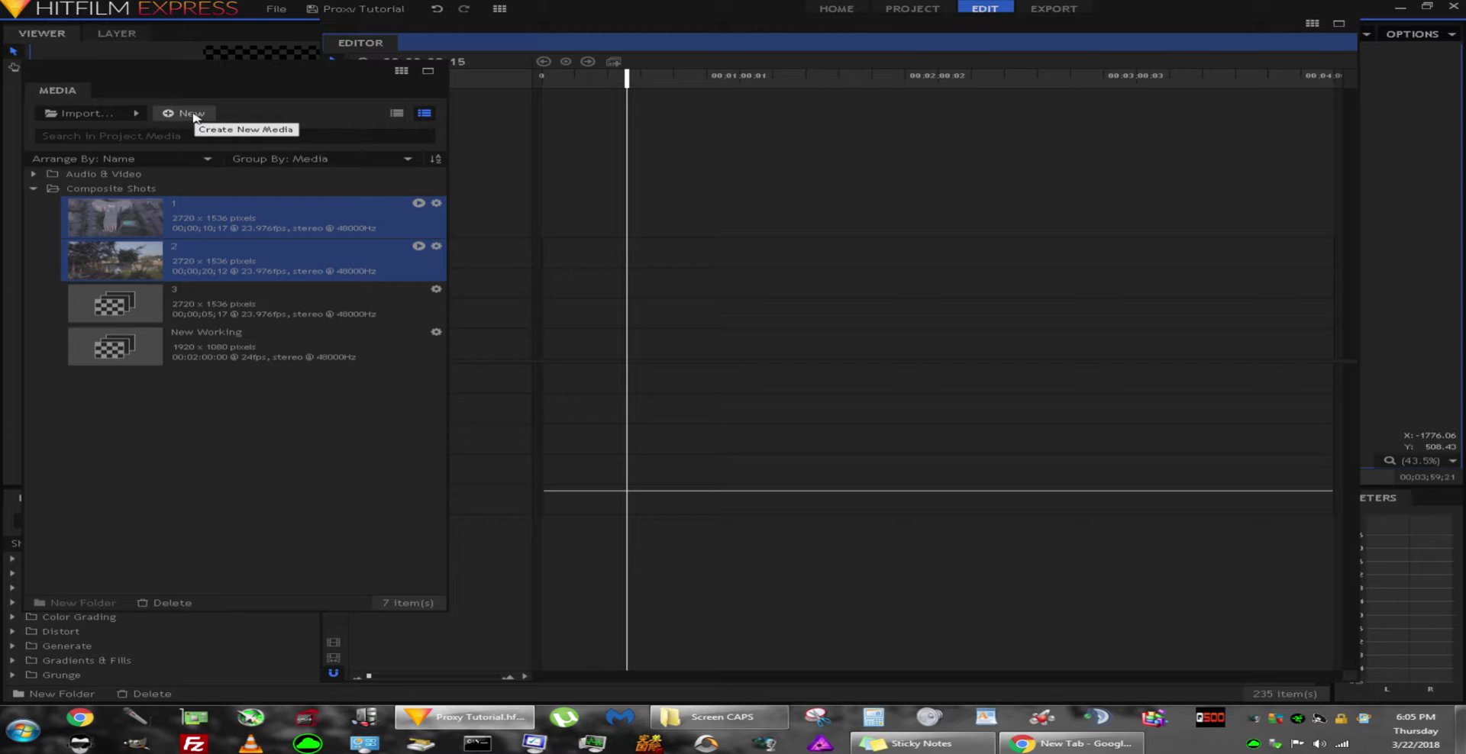
{"action": "left_click", "coordinate": [191, 115]}
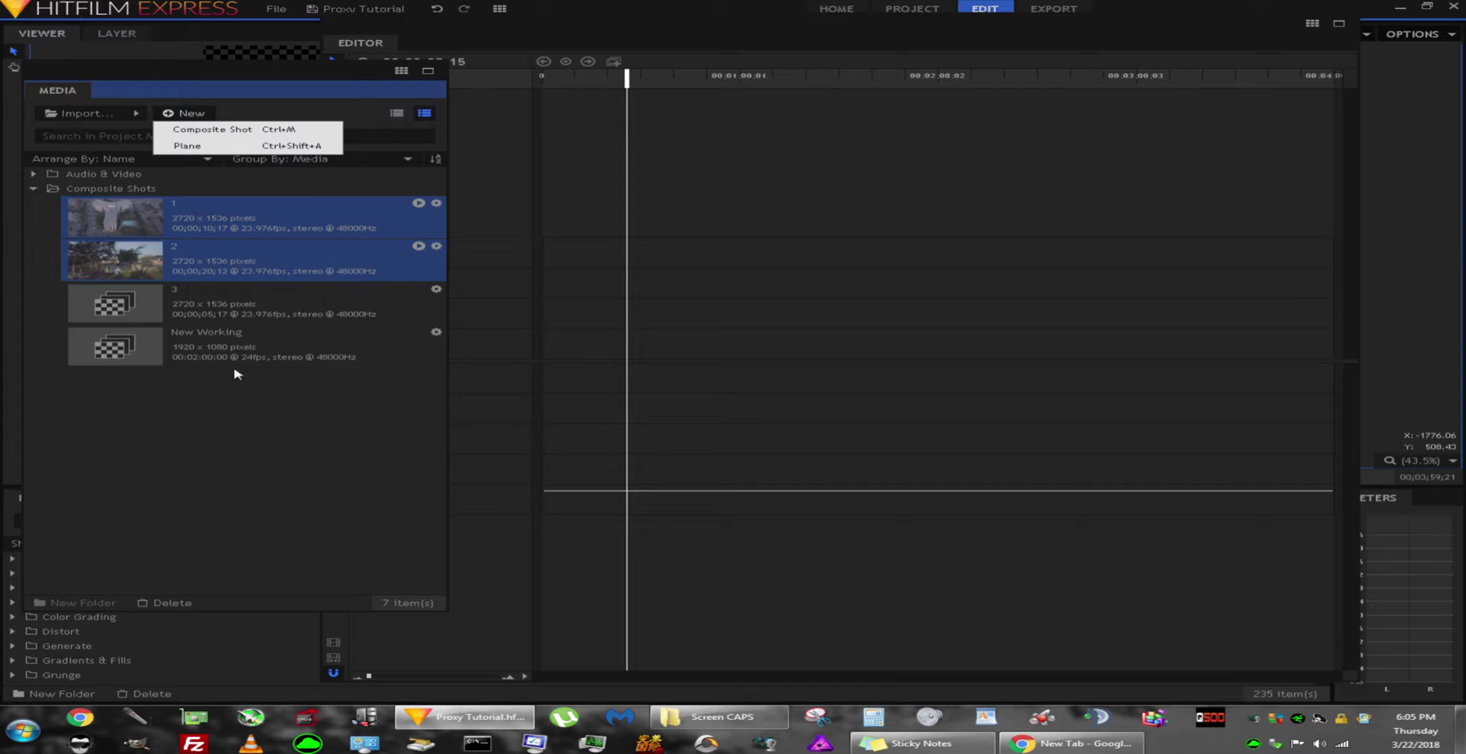
{"action": "left_click", "coordinate": [229, 456]}
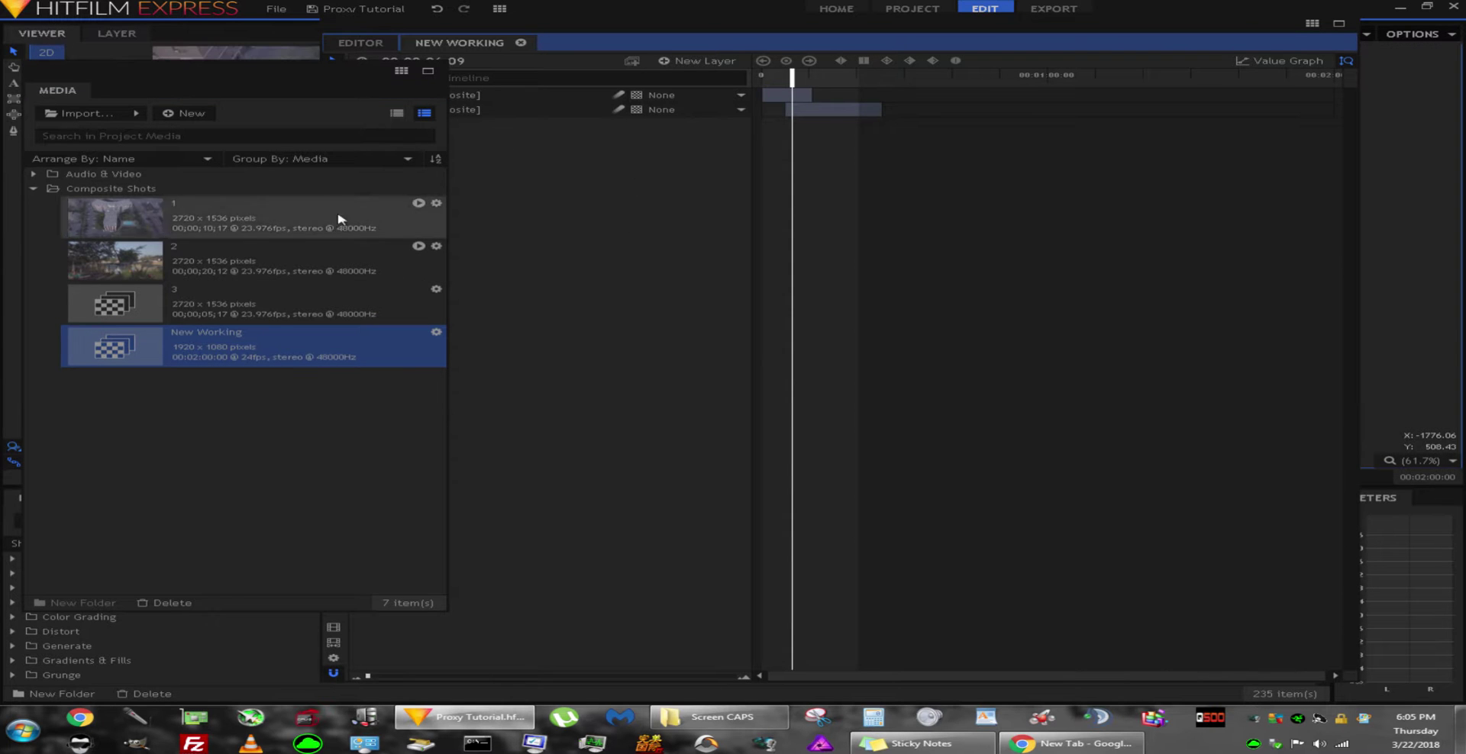
Step: Delete both existing layers from the New Working composite
{"action": "left_click_drag", "start_coordinate": [507, 130], "coordinate": [458, 99]}
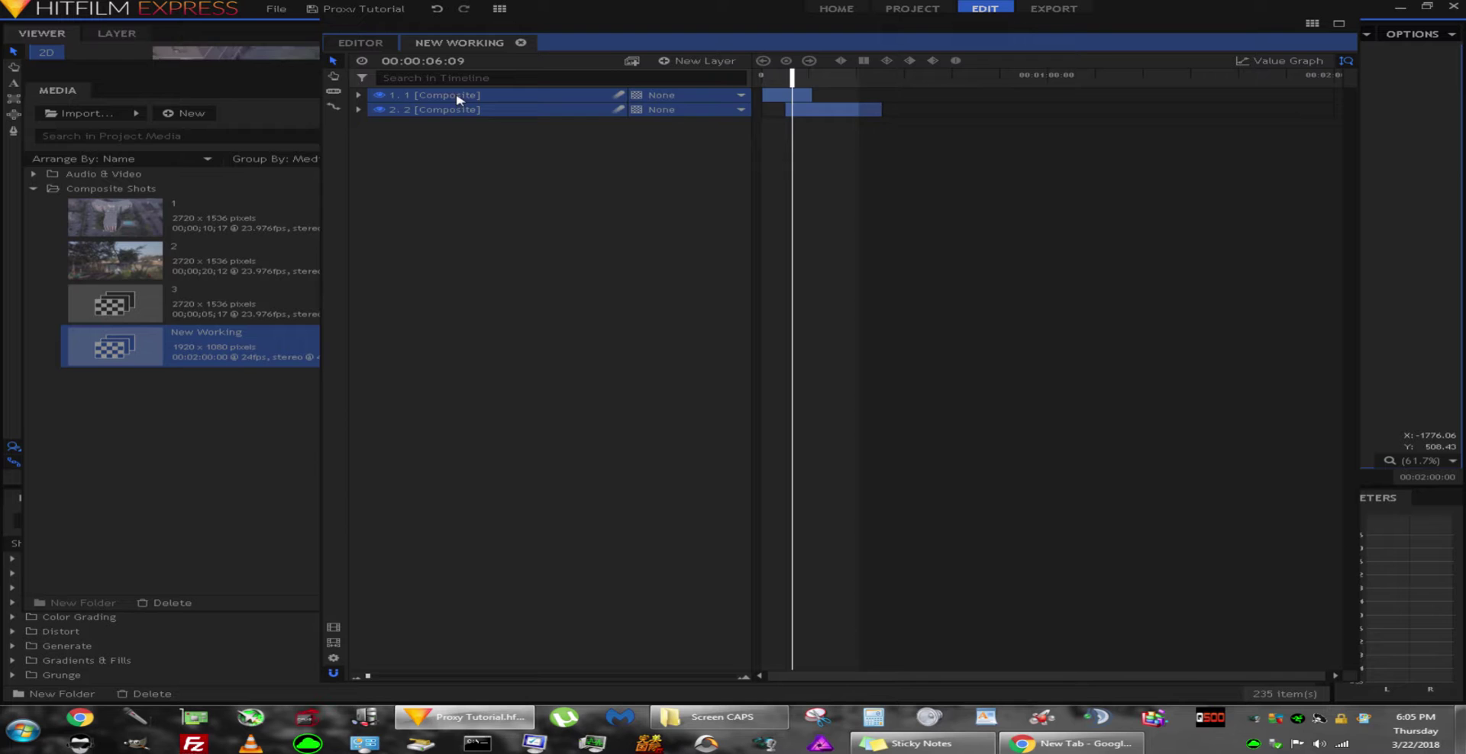
{"action": "key", "text": "Delete"}
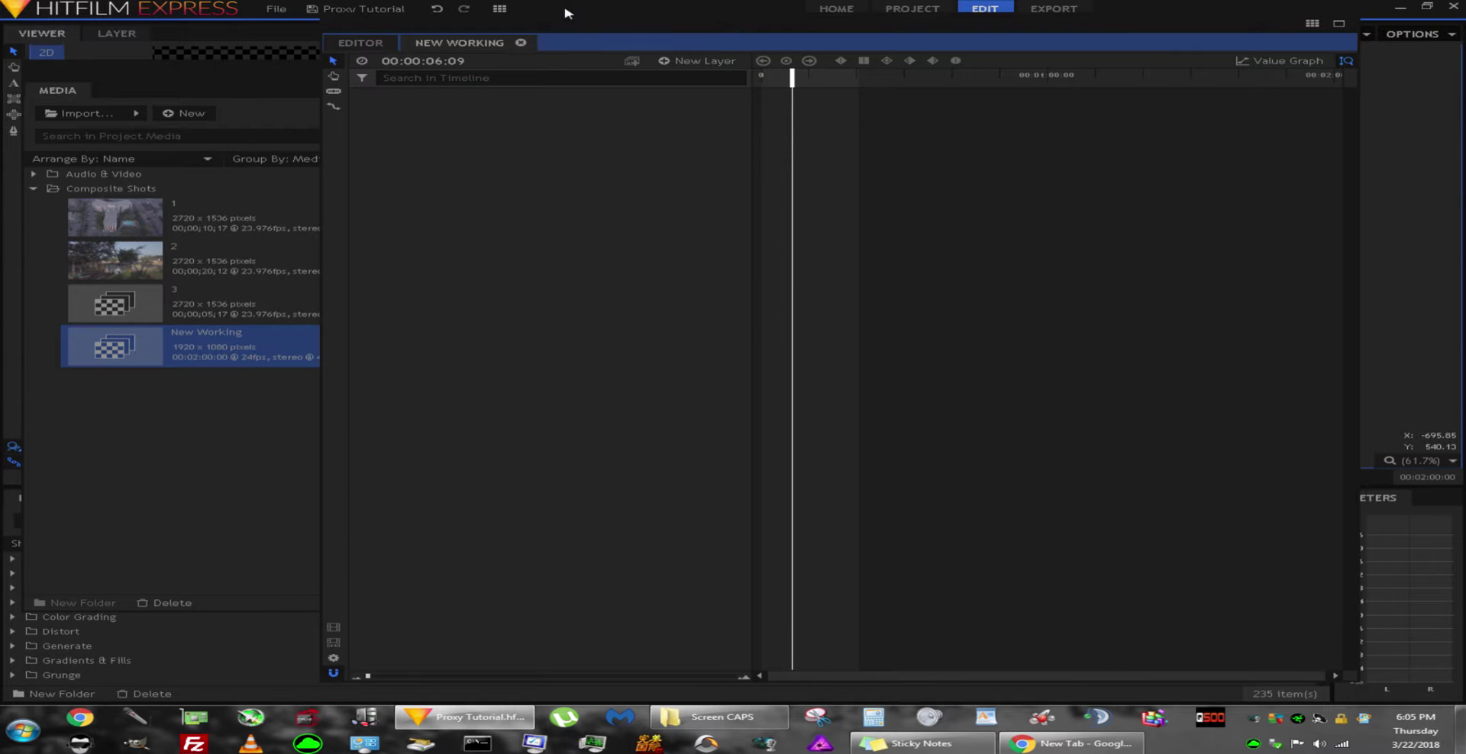
{"action": "left_click_drag", "start_coordinate": [577, 20], "coordinate": [708, 13]}
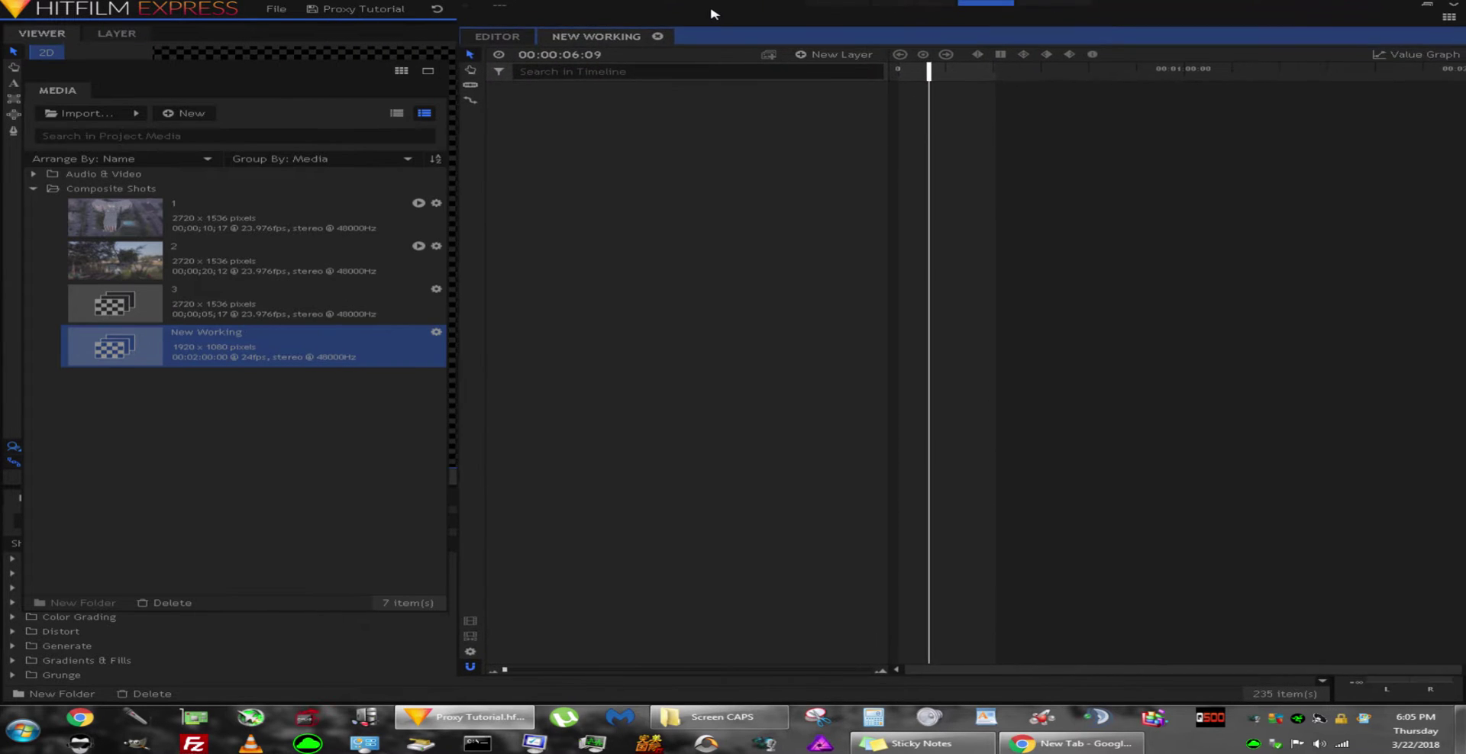
Step: Drag clips 1 and 2 into New Working, starting clip 2 at 00:00:06:09
{"action": "left_click", "coordinate": [203, 226]}
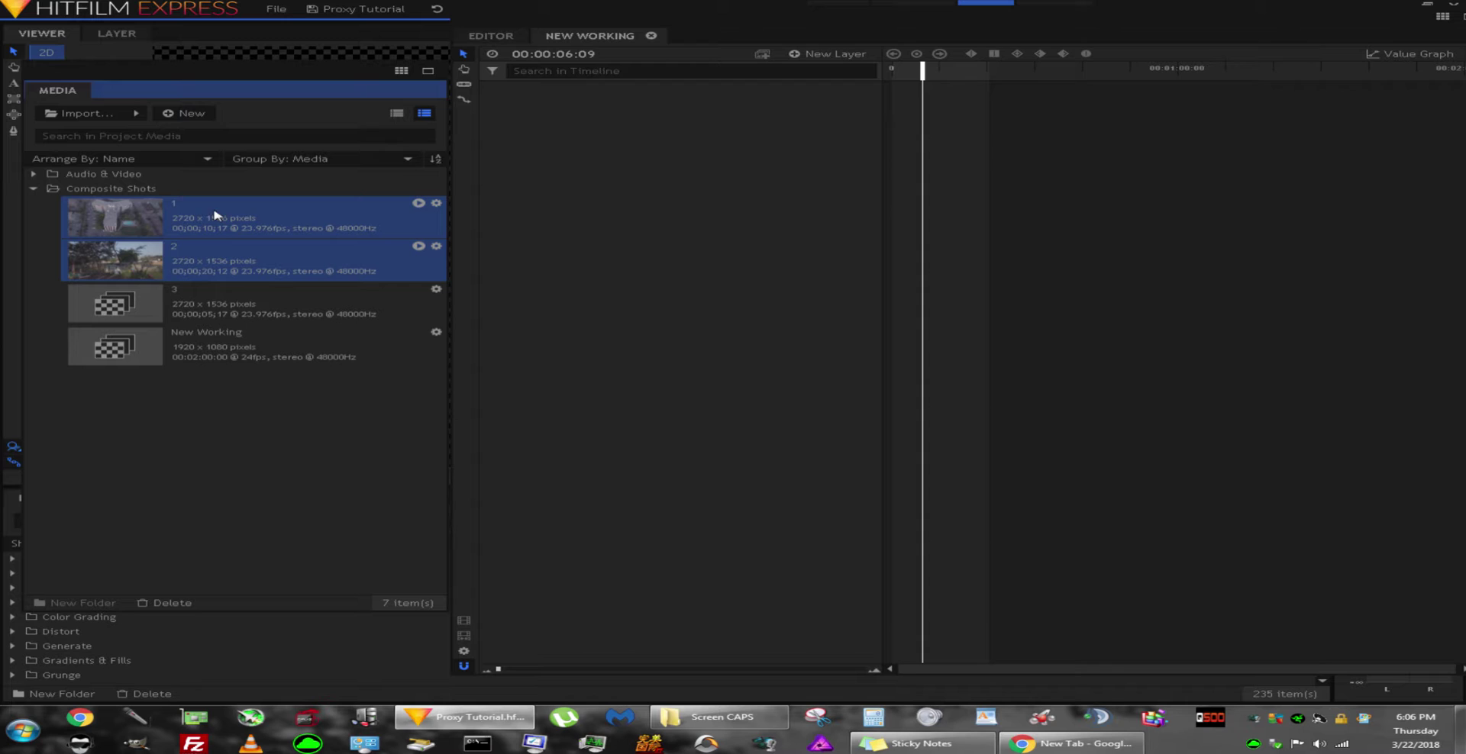
{"action": "left_click_drag", "start_coordinate": [216, 216], "coordinate": [895, 122]}
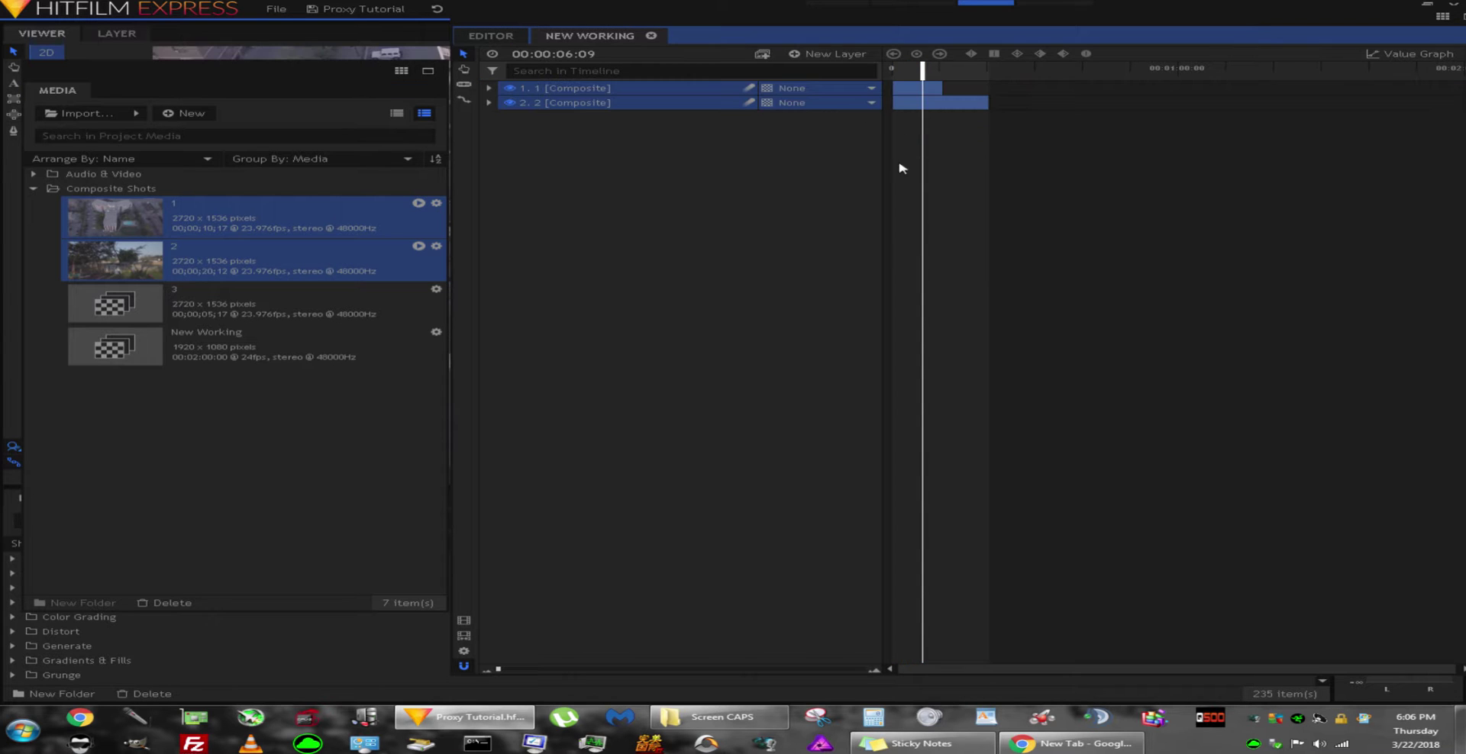
{"action": "left_click", "coordinate": [1004, 156]}
{"action": "mouse_move", "coordinate": [930, 107]}
{"action": "left_mouse_down"}
{"action": "mouse_move", "coordinate": [957, 106]}
{"action": "mouse_move", "coordinate": [948, 120]}
{"action": "left_mouse_up"}
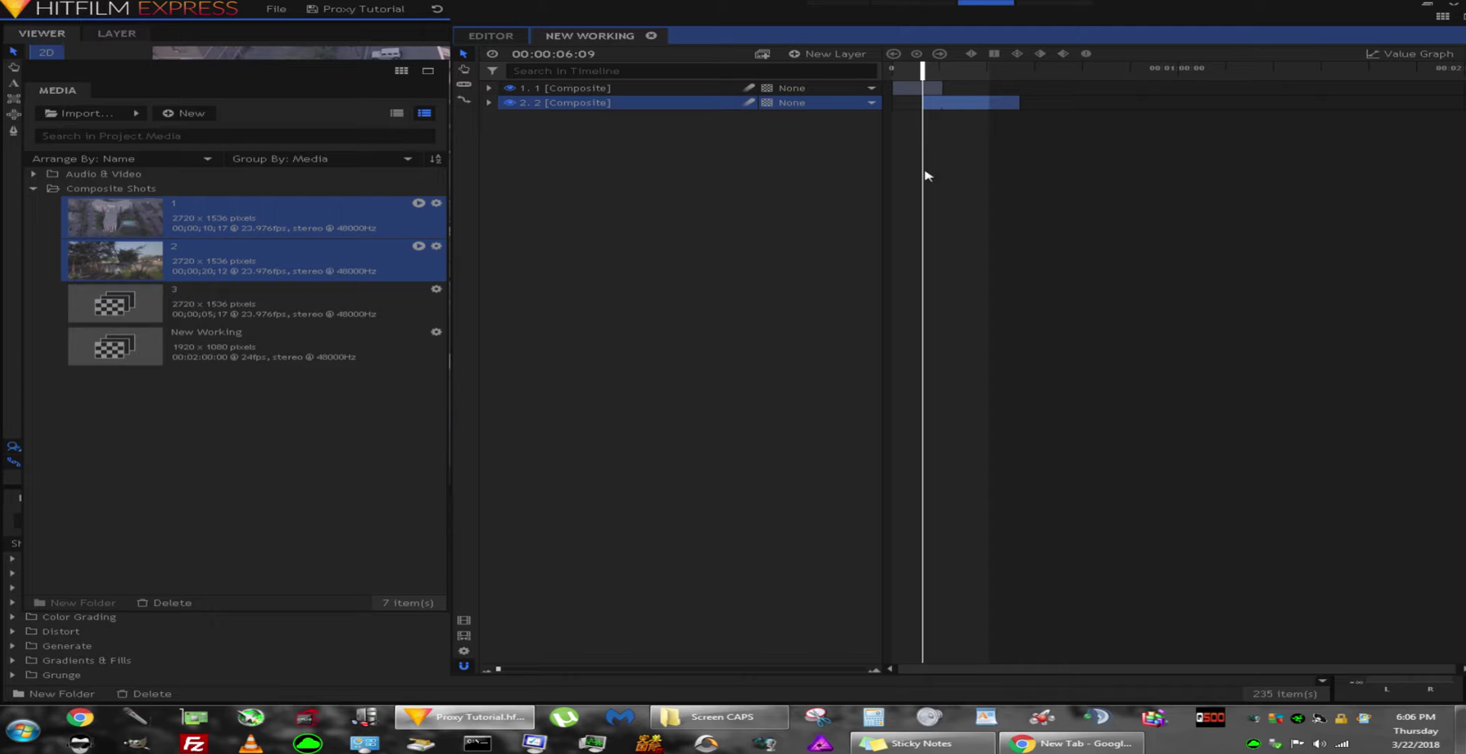
Step: Apply Temporal > Time Reverse to layer 1 and paste it onto layer 2
{"action": "left_click", "coordinate": [489, 90]}
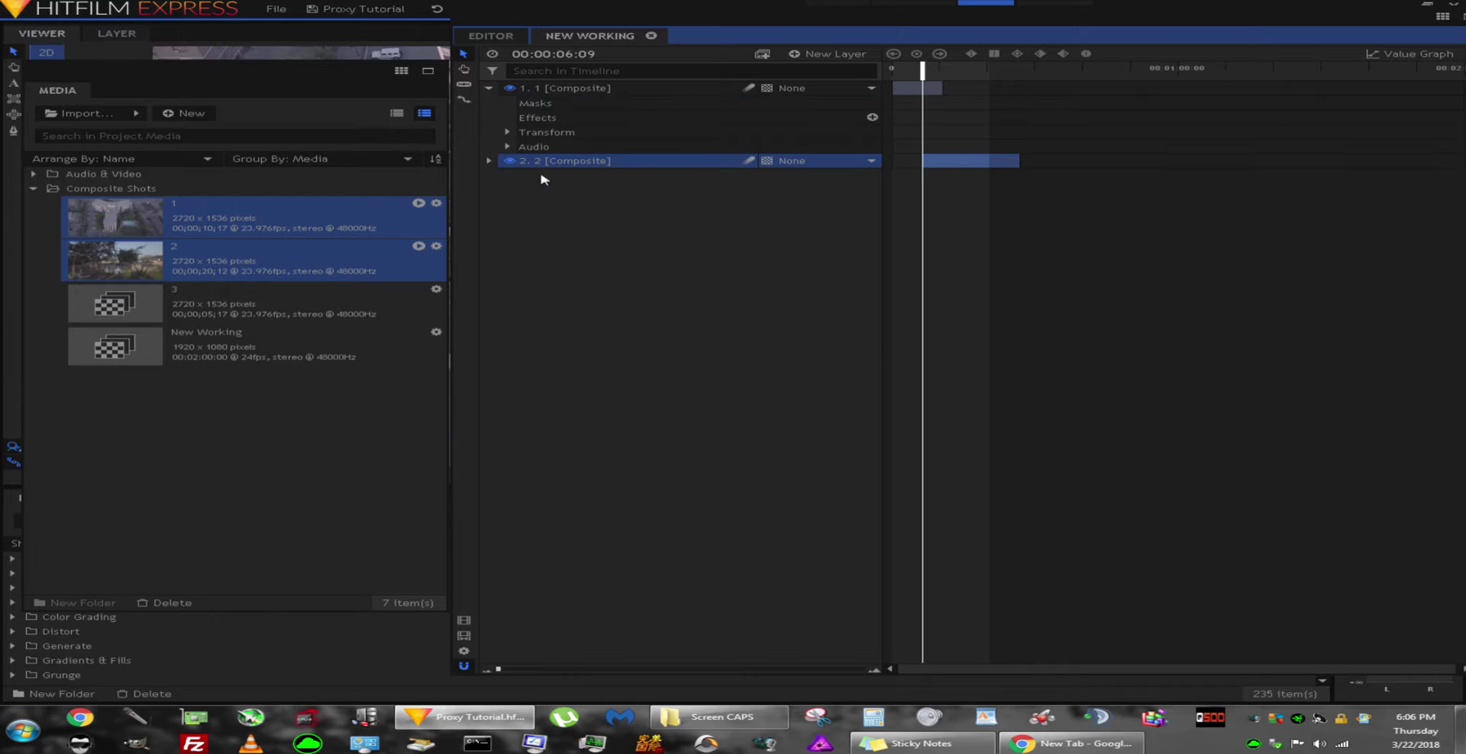
{"action": "left_click", "coordinate": [872, 118]}
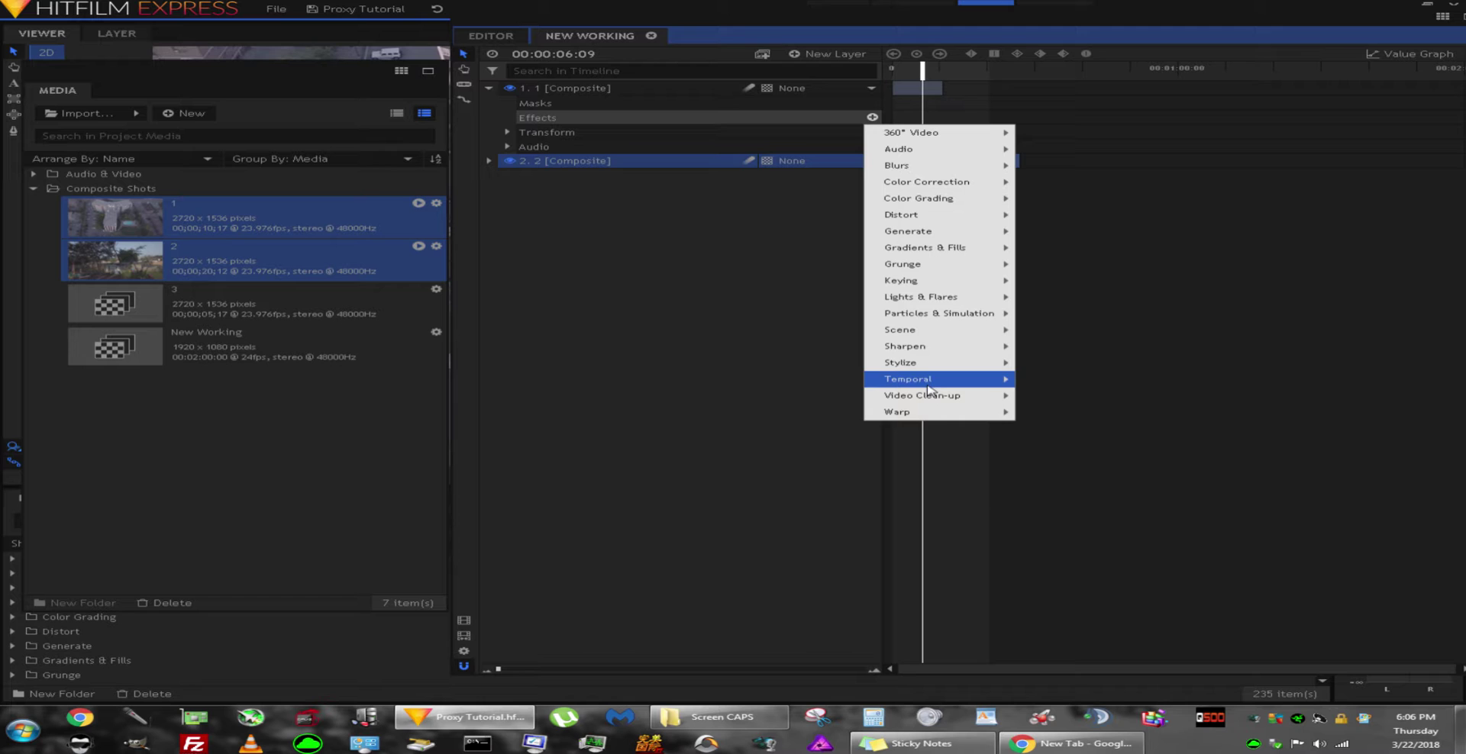
{"action": "mouse_move", "coordinate": [930, 386]}
{"action": "left_click", "coordinate": [1090, 447]}
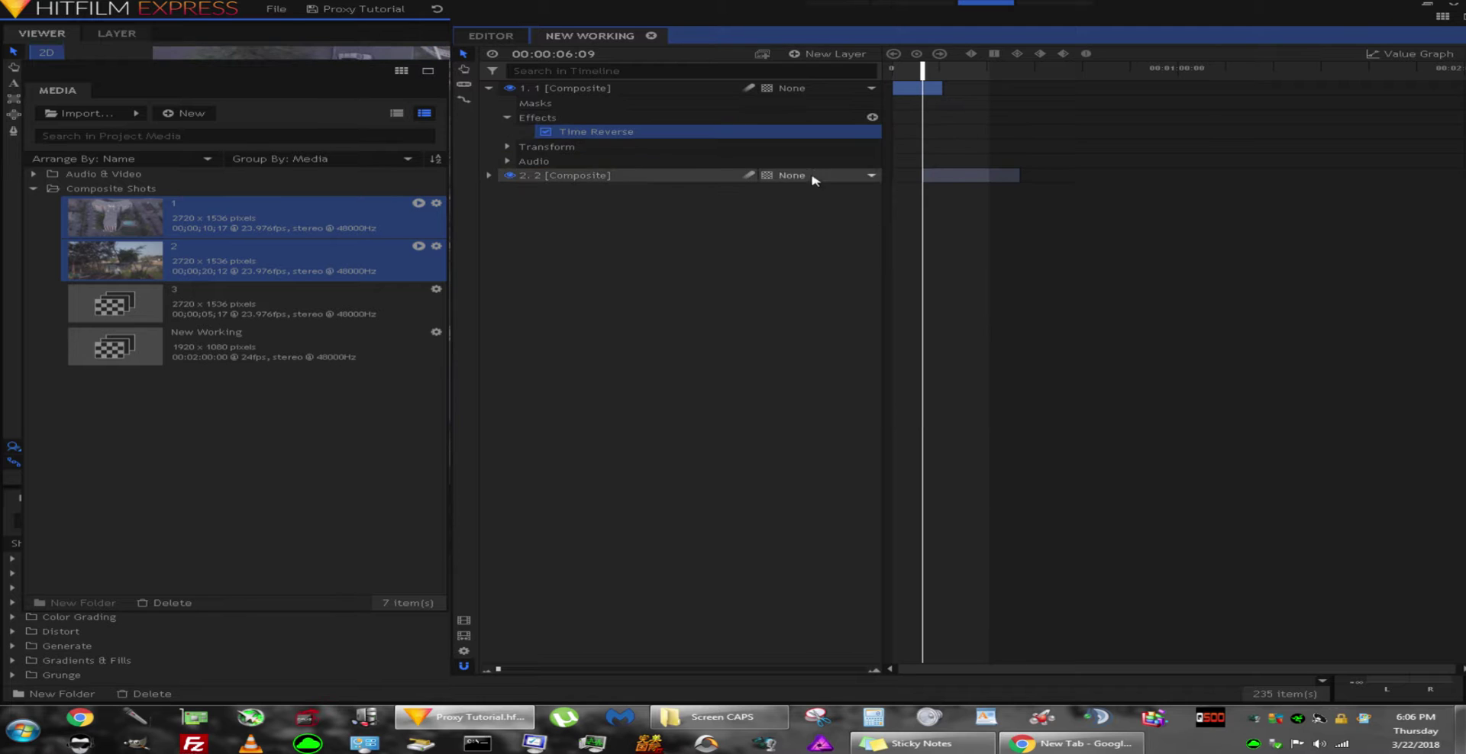
{"action": "left_click", "coordinate": [568, 176]}
{"action": "key", "text": "ctrl+v"}
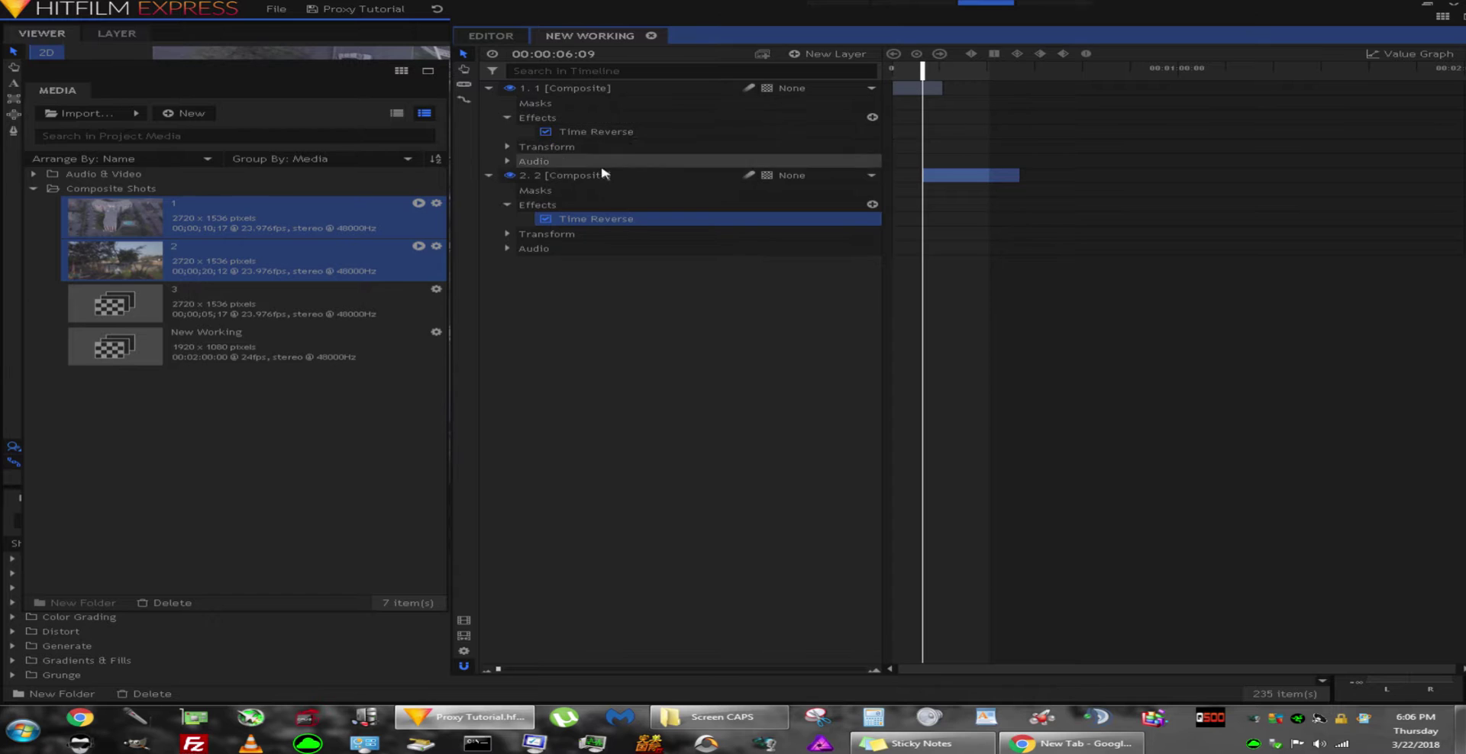
Step: Keyframe layer 1 opacity from 100% at 00:00:06:14 to 0% at 00:00:08:21
{"action": "left_click", "coordinate": [506, 146]}
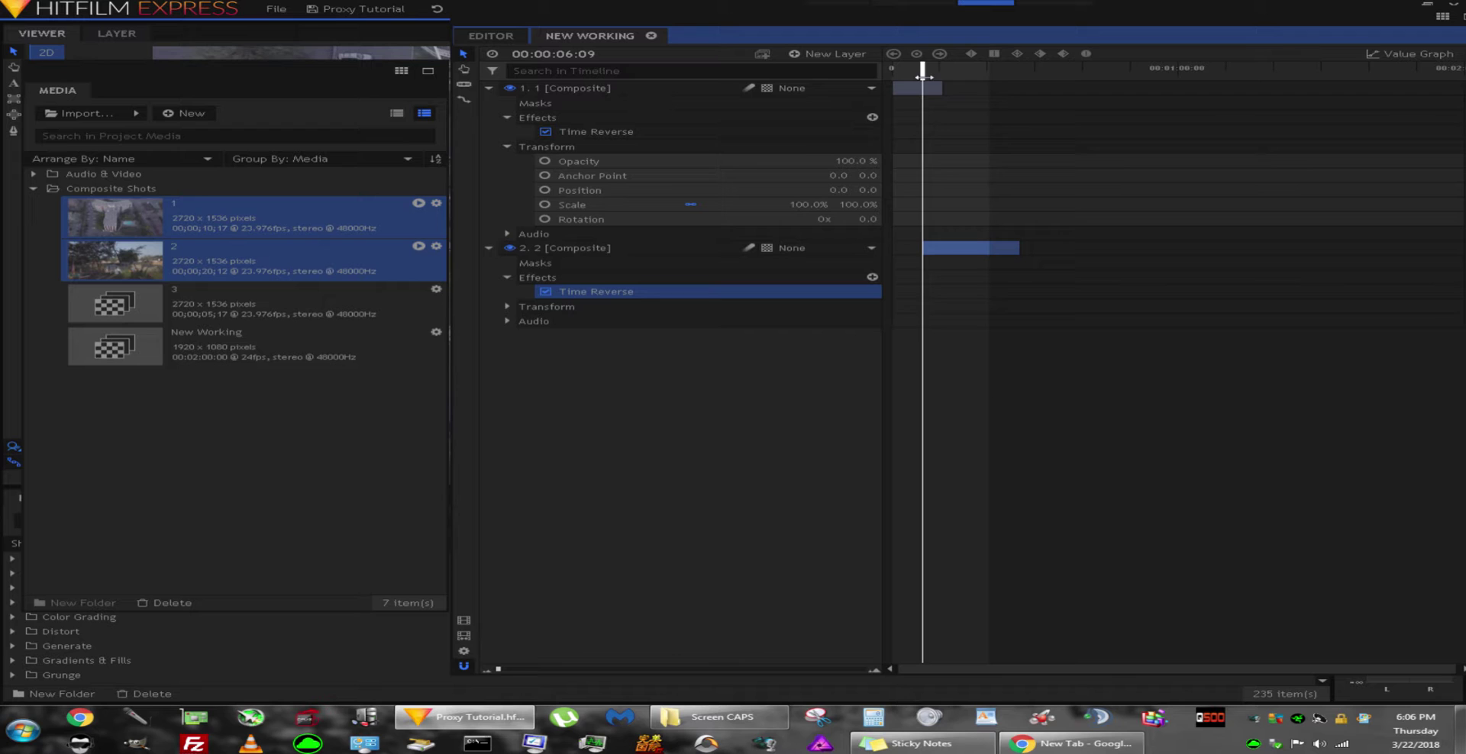
{"action": "left_click_drag", "start_coordinate": [923, 76], "coordinate": [925, 75]}
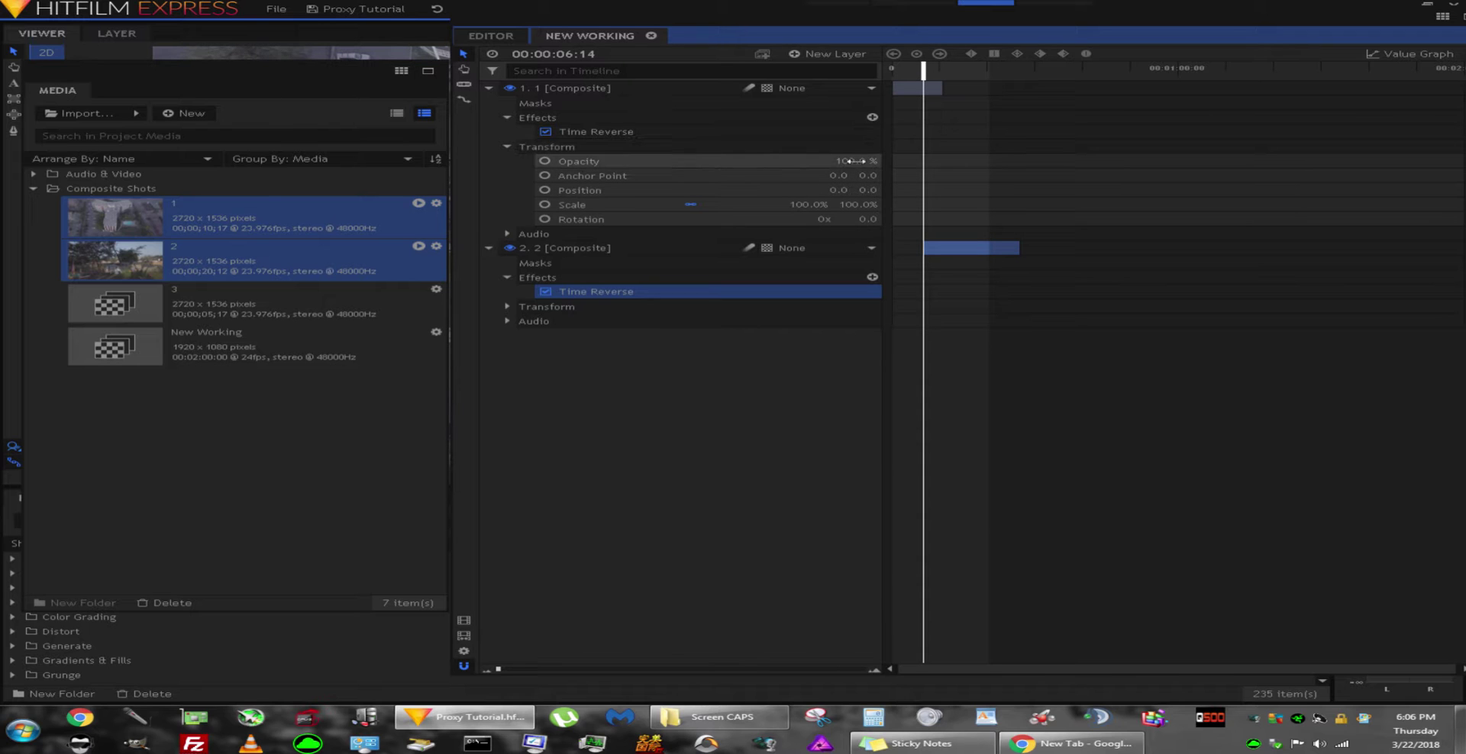
{"action": "left_click", "coordinate": [546, 162]}
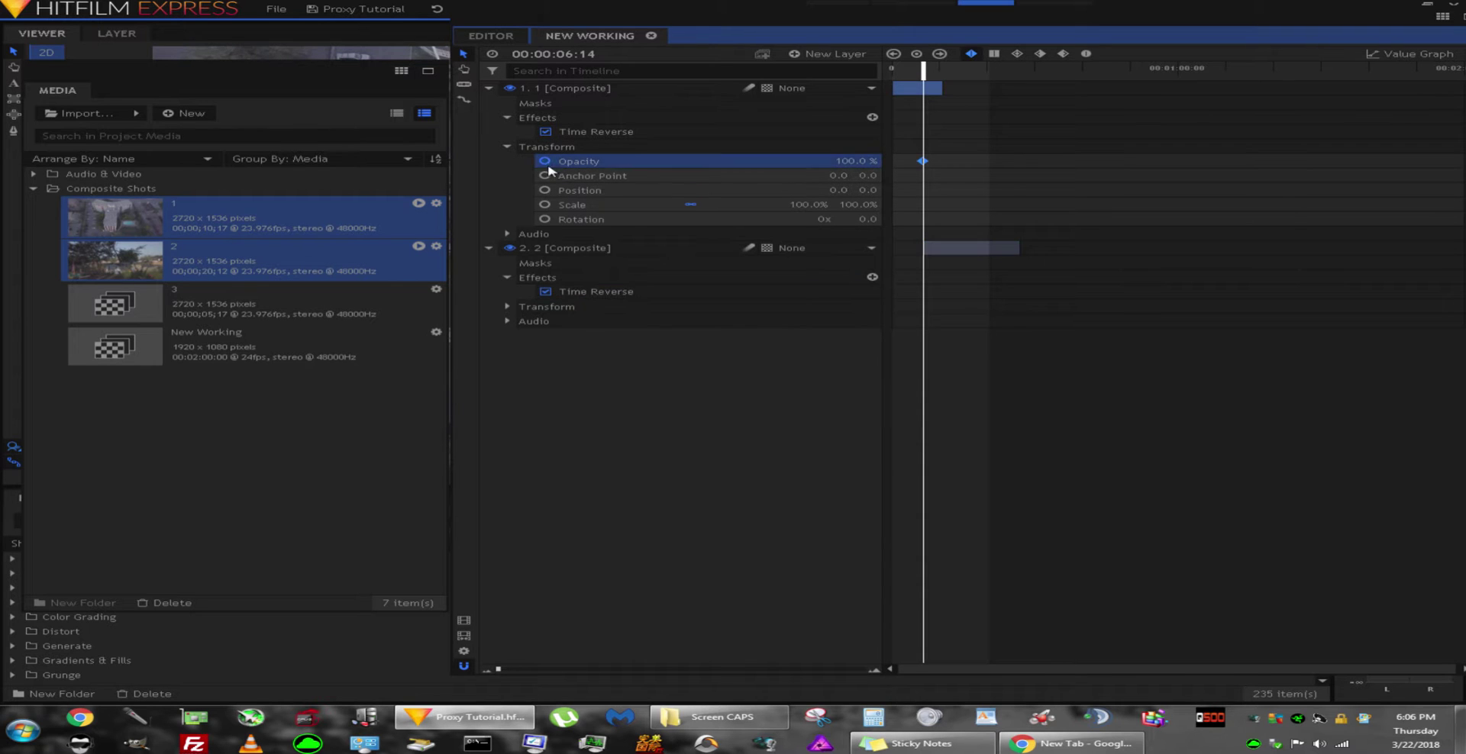
{"action": "left_click", "coordinate": [933, 69]}
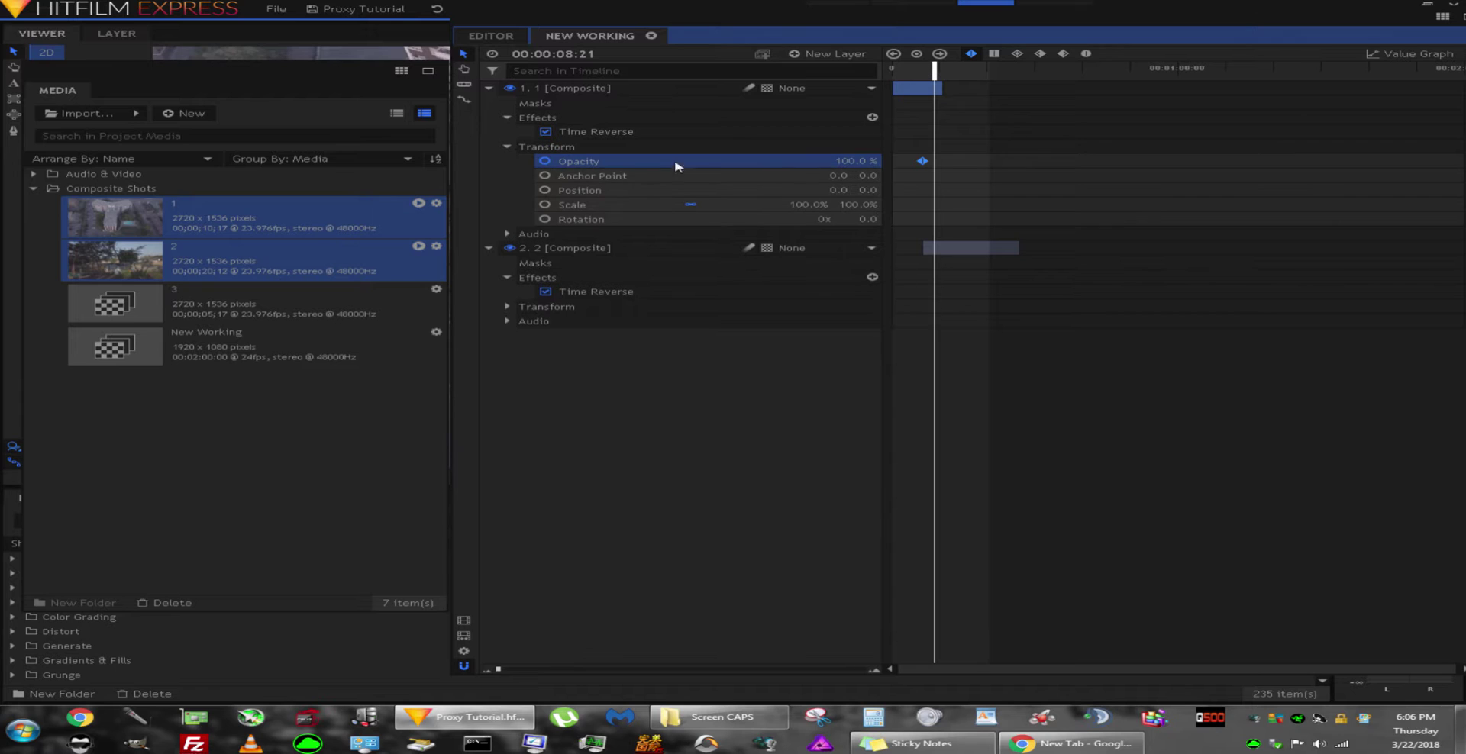
{"action": "left_click_drag", "start_coordinate": [849, 161], "coordinate": [809, 162]}
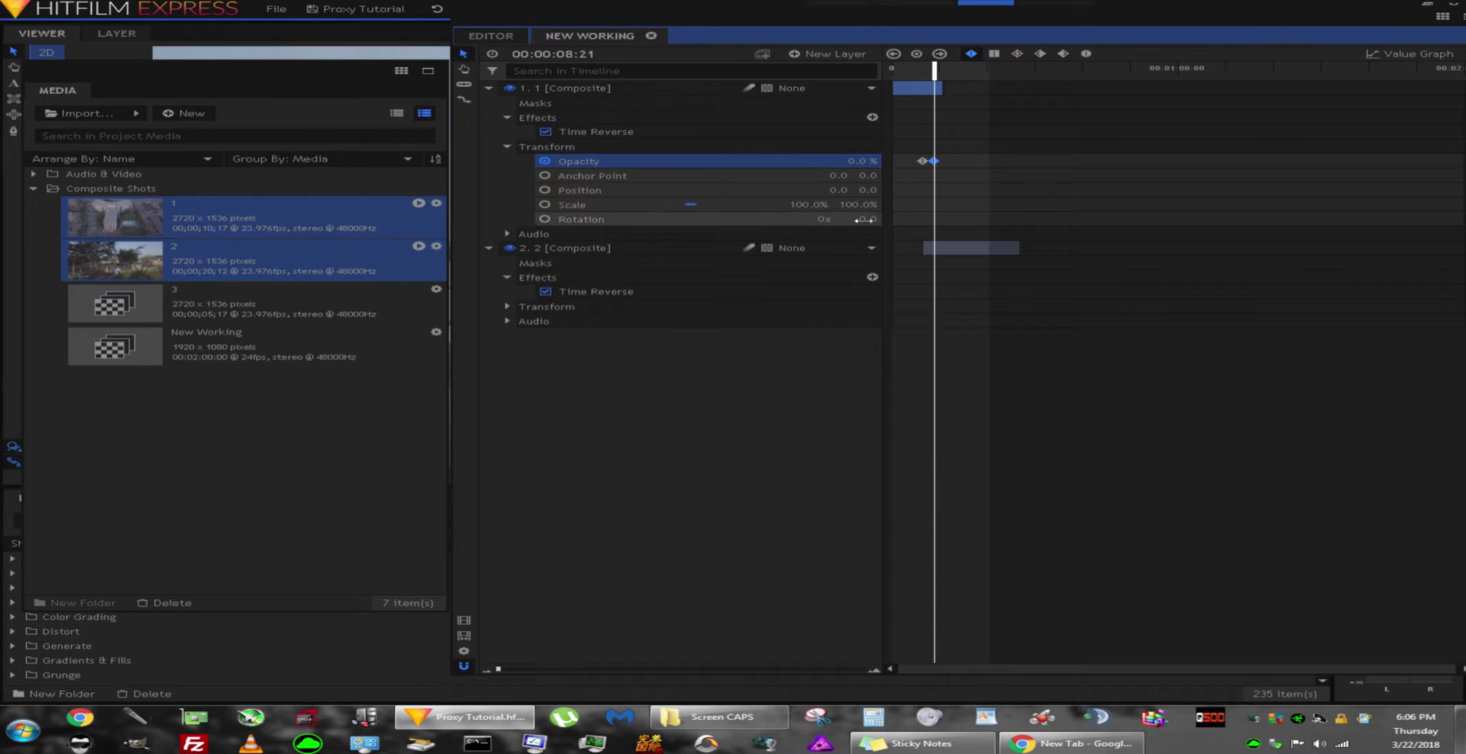
{"action": "left_click", "coordinate": [905, 74]}
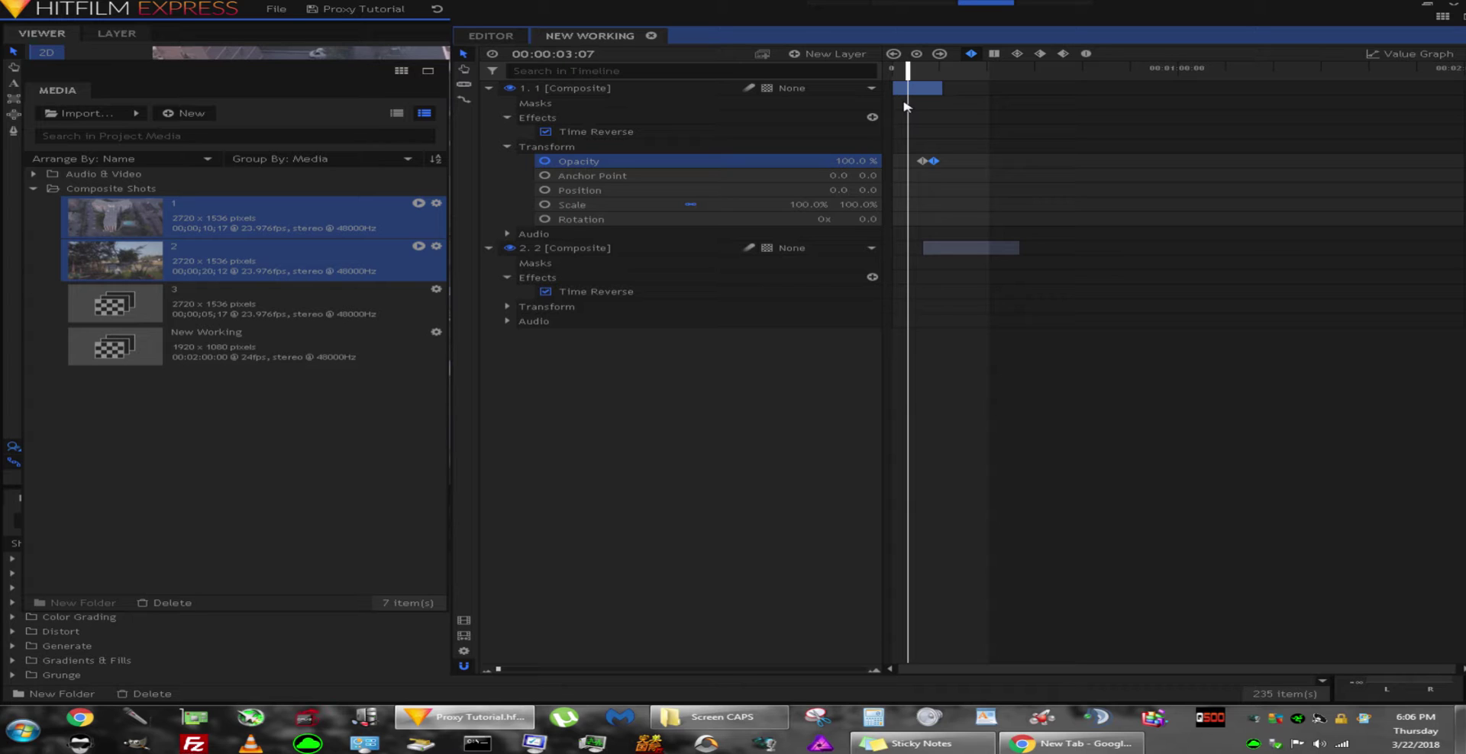
Step: Place New Working on the editor timeline and rewind the playhead to 00;00;00;00
{"action": "left_click", "coordinate": [491, 36]}
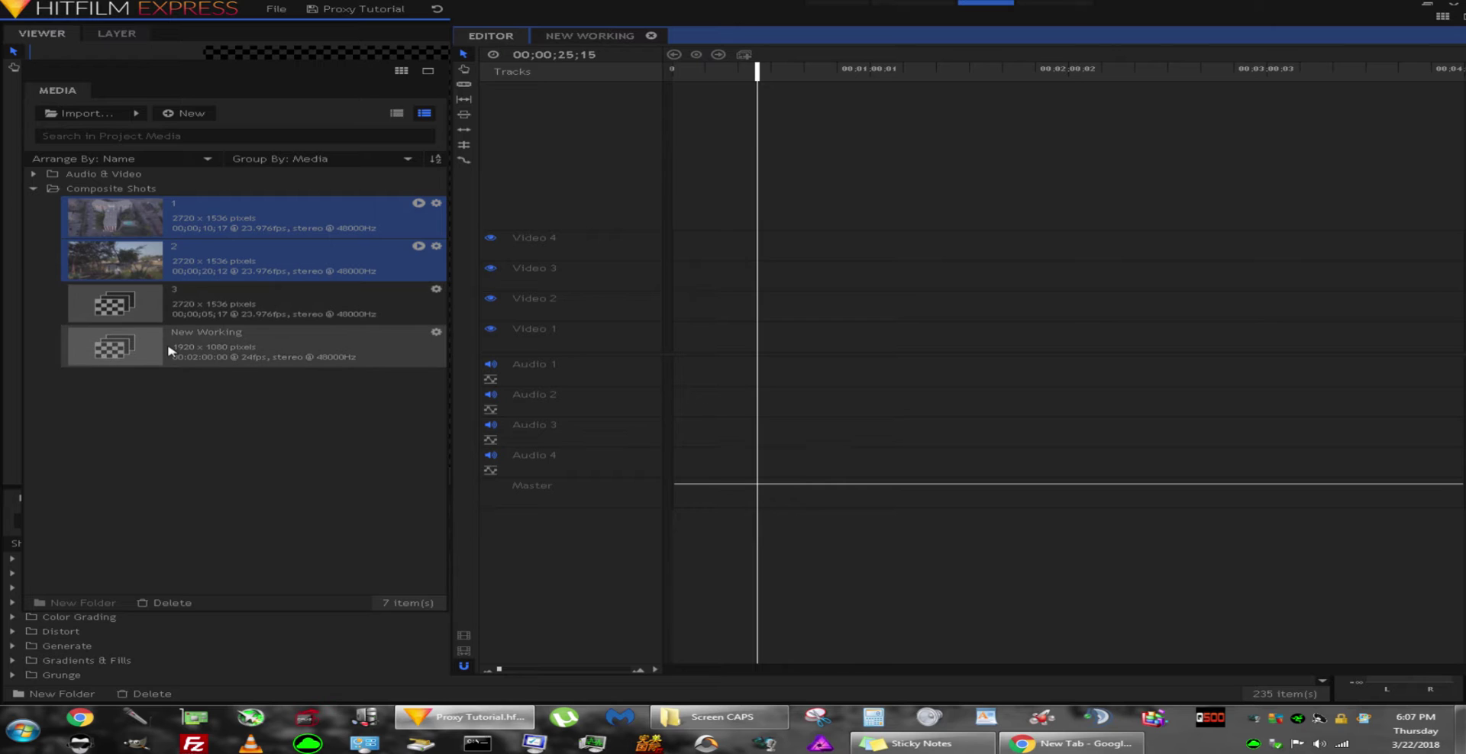
{"action": "left_click_drag", "start_coordinate": [169, 350], "coordinate": [668, 243]}
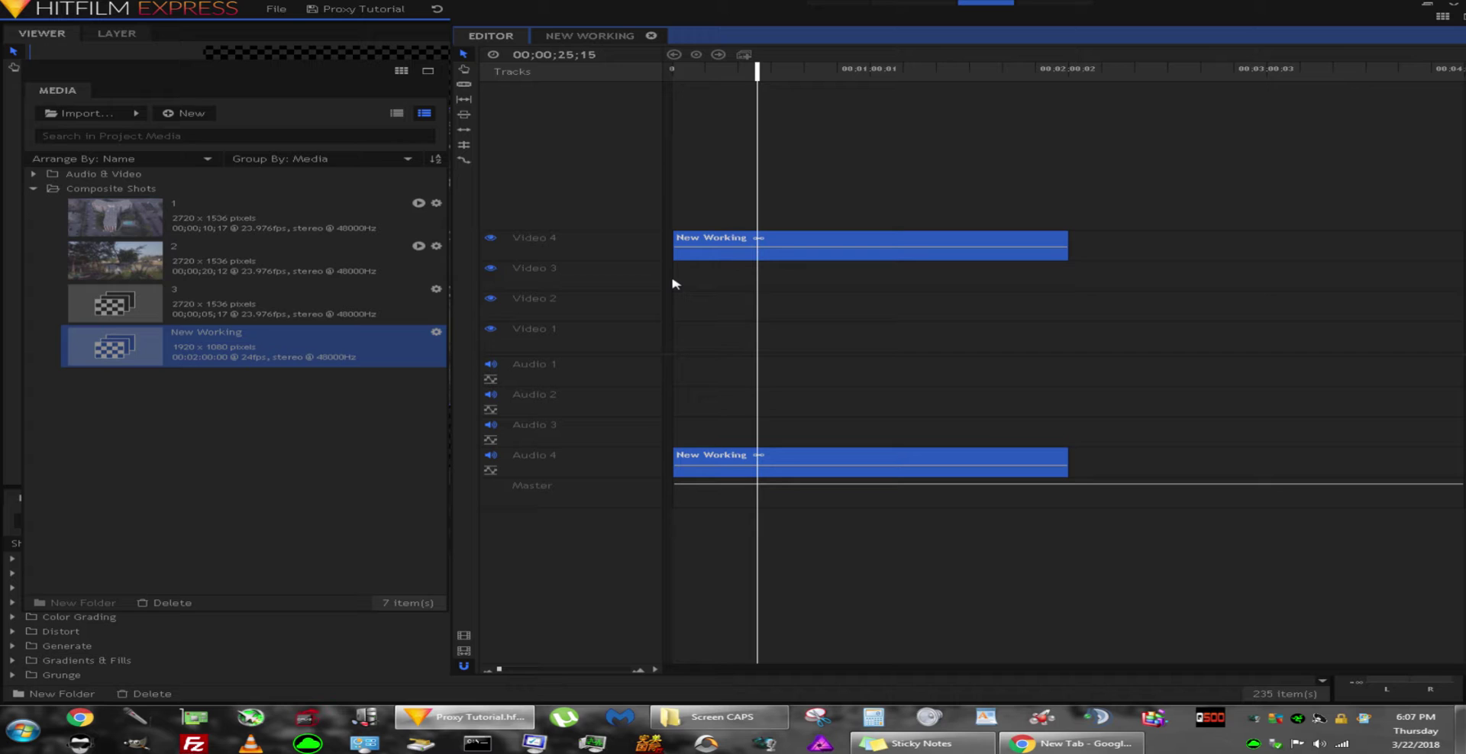
{"action": "left_click", "coordinate": [703, 284]}
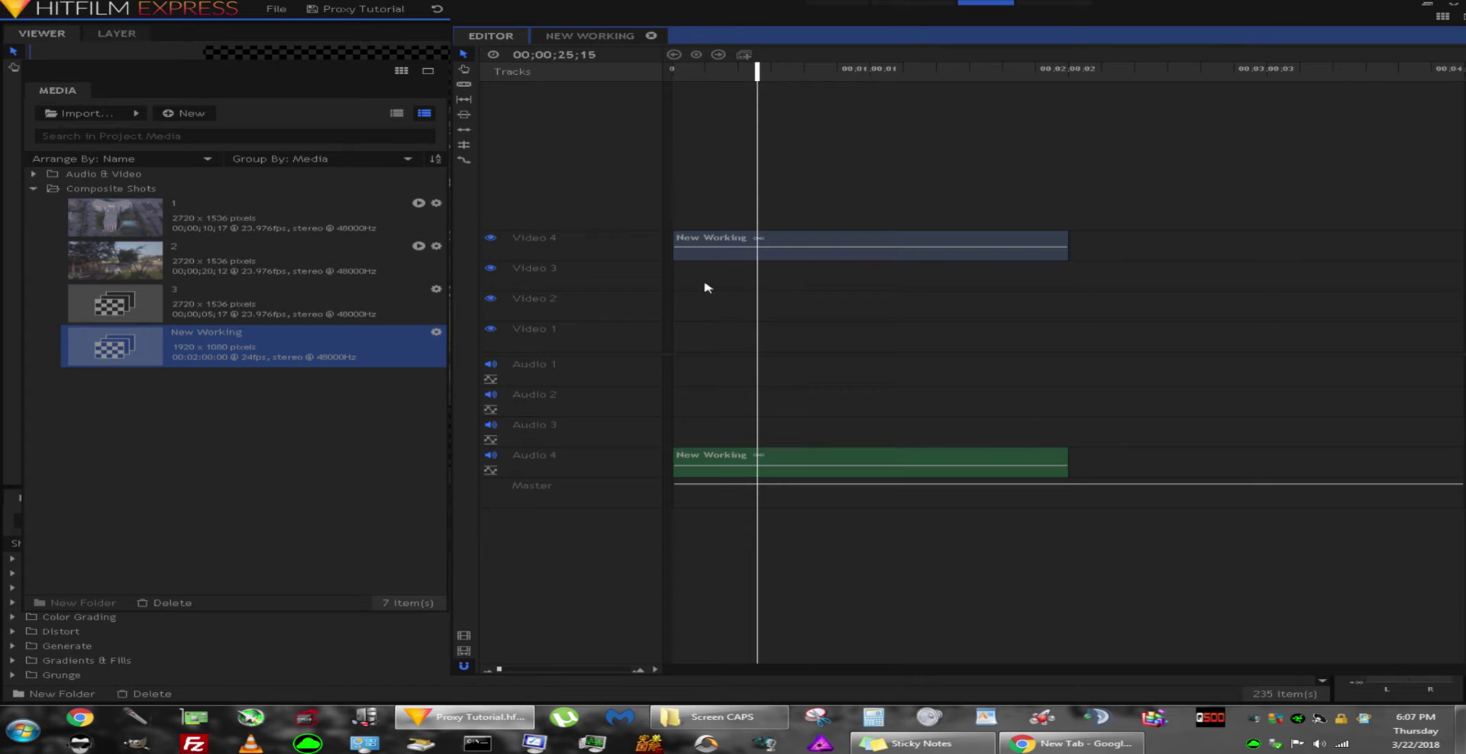
{"action": "left_click_drag", "start_coordinate": [708, 78], "coordinate": [672, 76]}
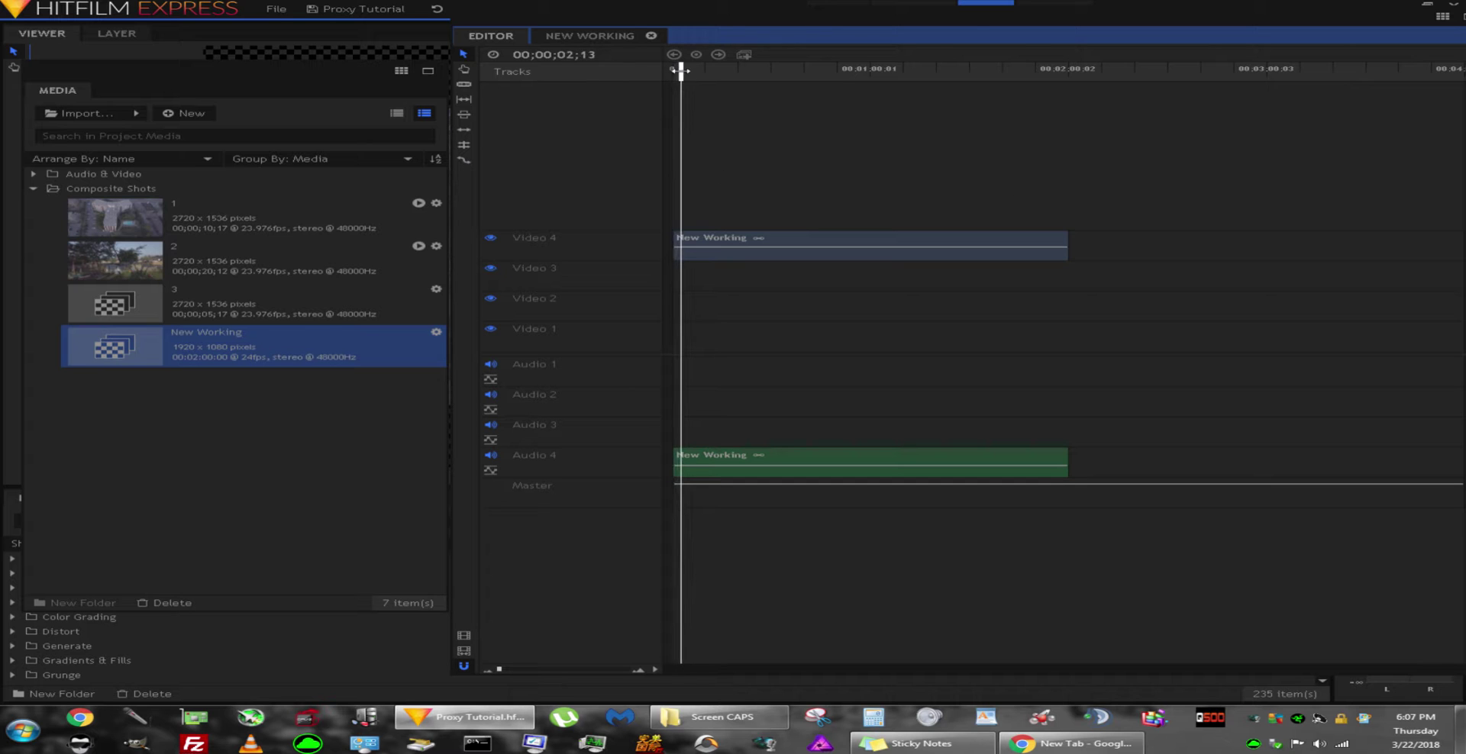
{"action": "key", "text": "space"}
Step: Show the footage in the Viewer and select its layer, undoing an accidental move
{"action": "double_click", "coordinate": [702, 6]}
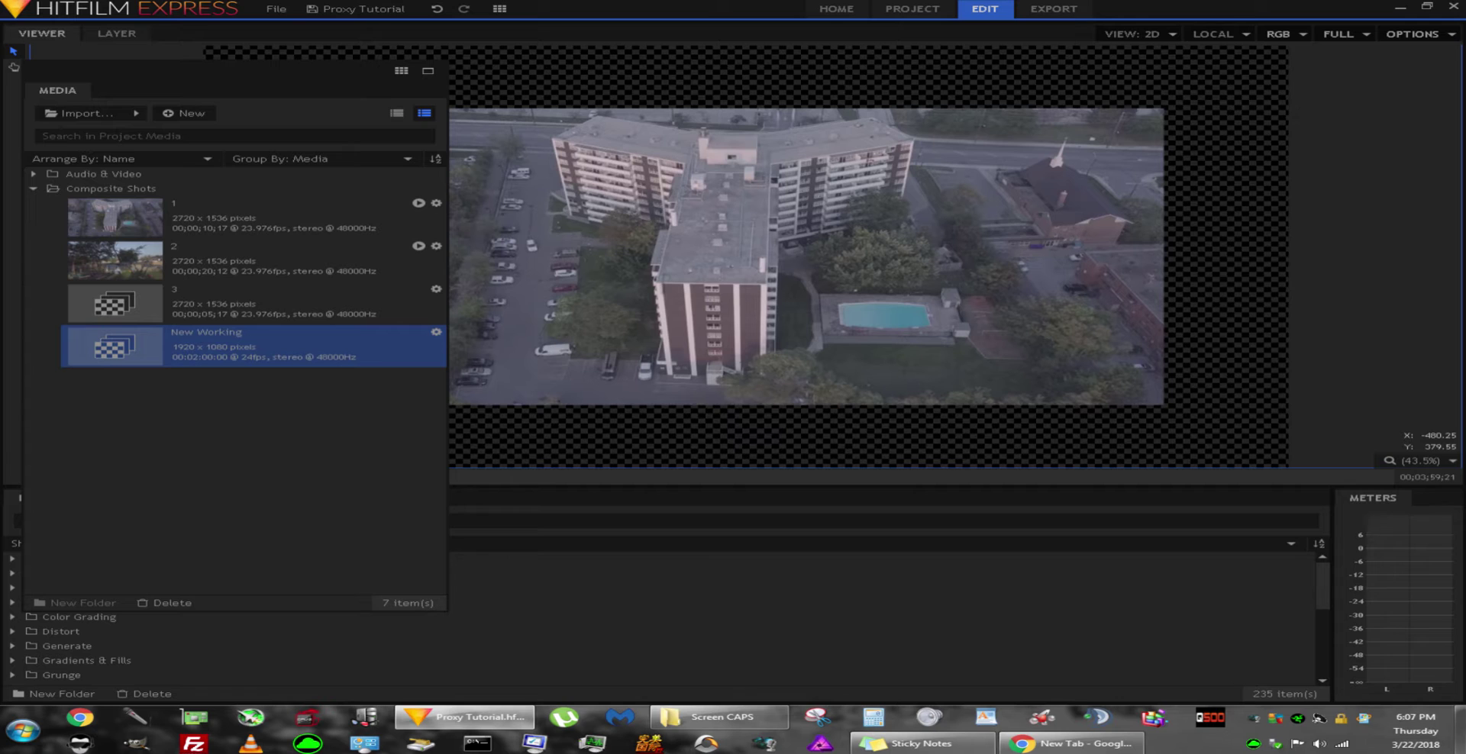
{"action": "left_click", "coordinate": [744, 256]}
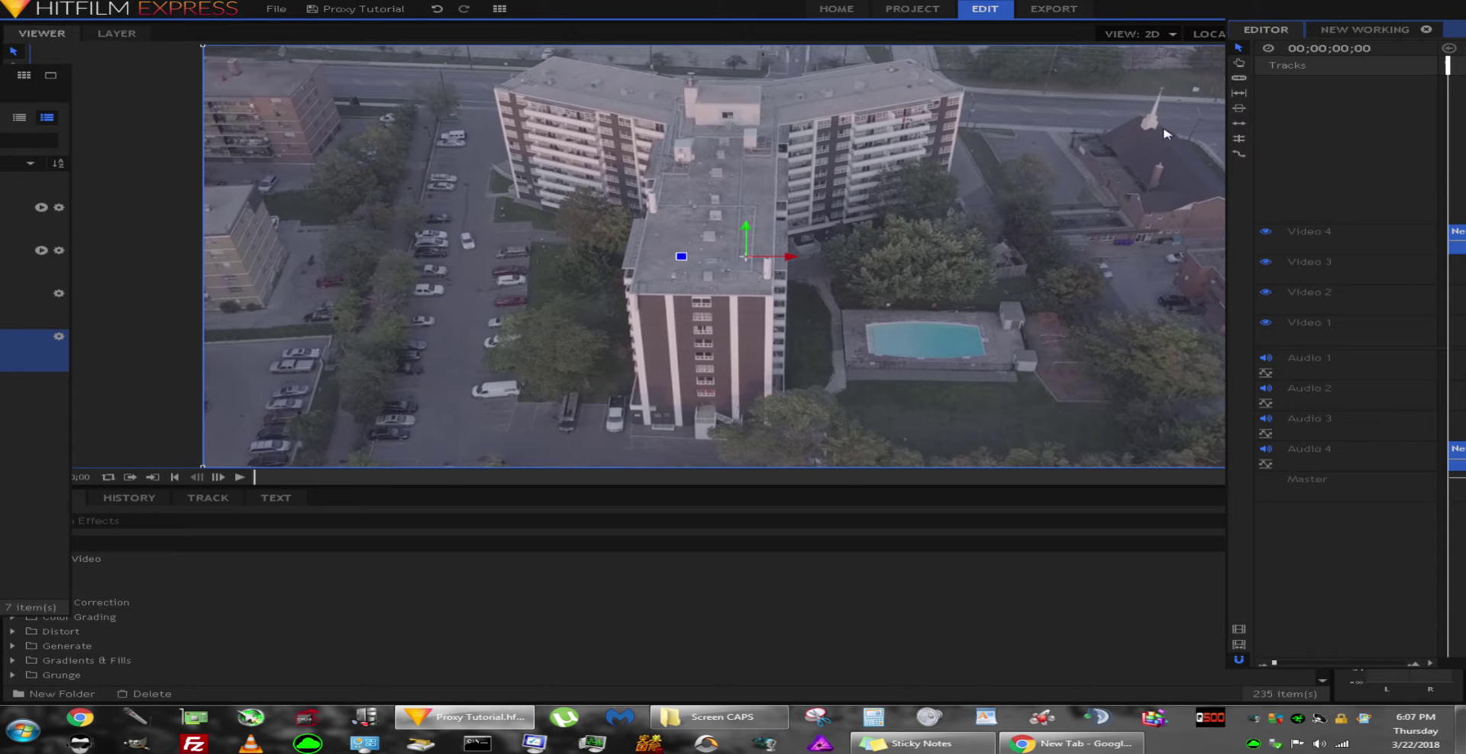
{"action": "left_click_drag", "start_coordinate": [1166, 134], "coordinate": [1073, 134]}
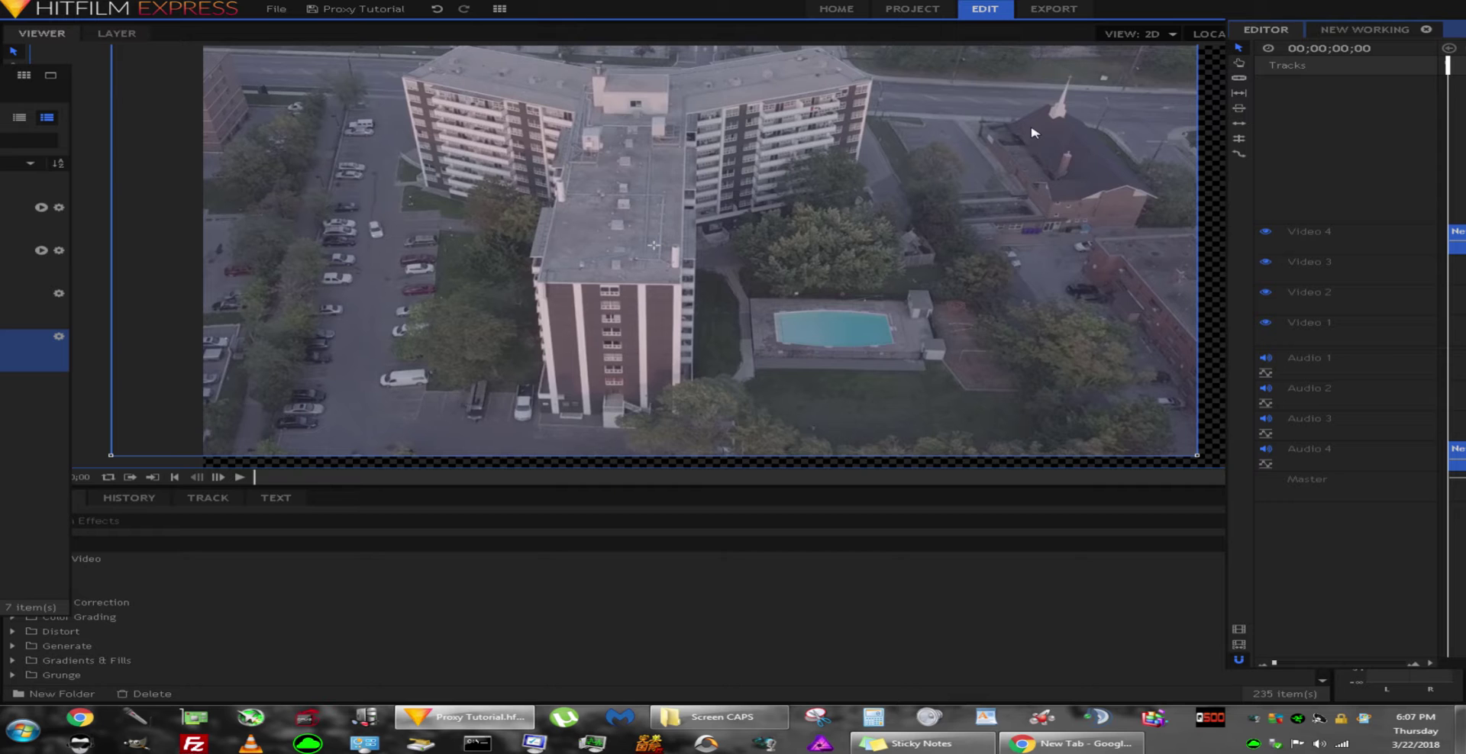
{"action": "key", "text": "ctrl+z"}
Step: Play and stop the preview, then open the New Working composite shot
{"action": "mouse_move", "coordinate": [140, 213]}
{"action": "left_mouse_down"}
{"action": "mouse_move", "coordinate": [117, 183]}
{"action": "mouse_move", "coordinate": [131, 236]}
{"action": "left_mouse_up"}
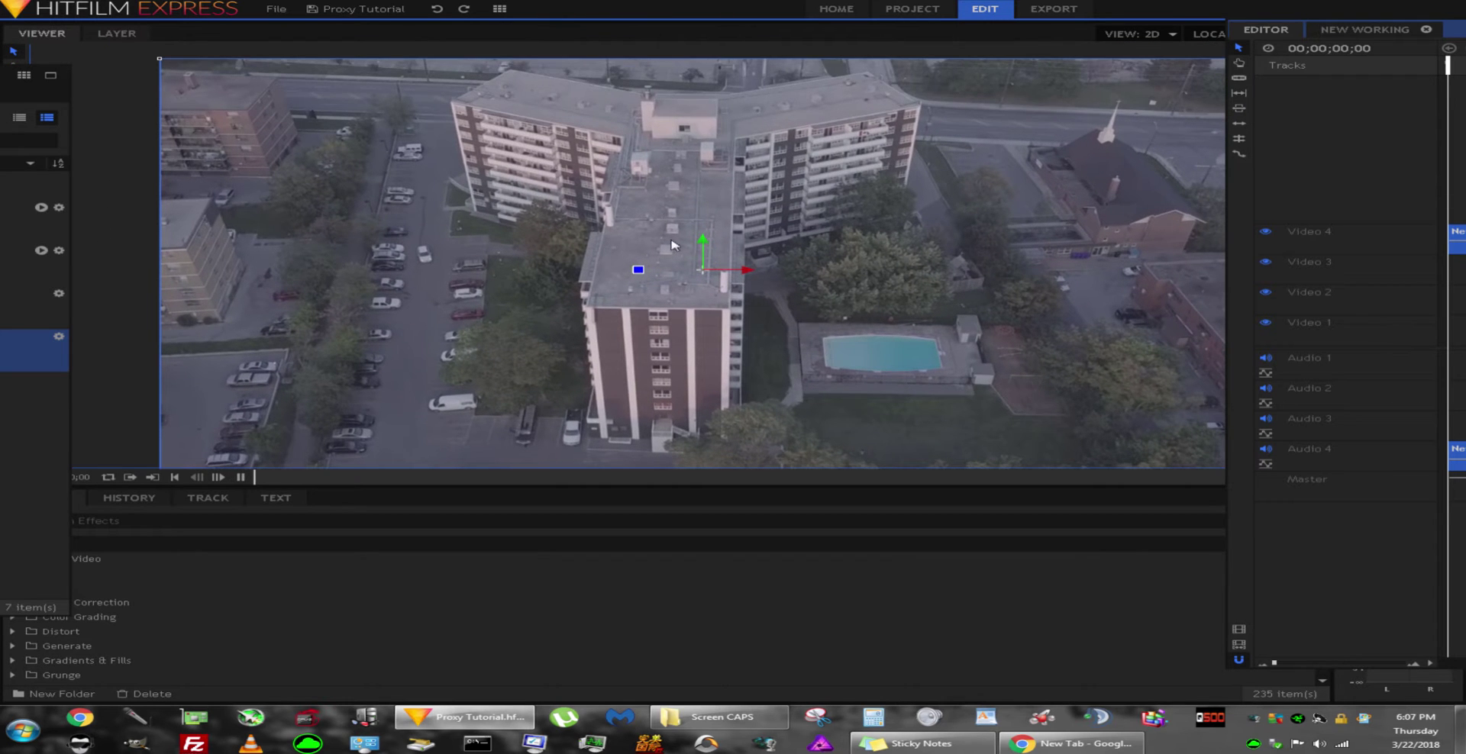
{"action": "key", "text": "space"}
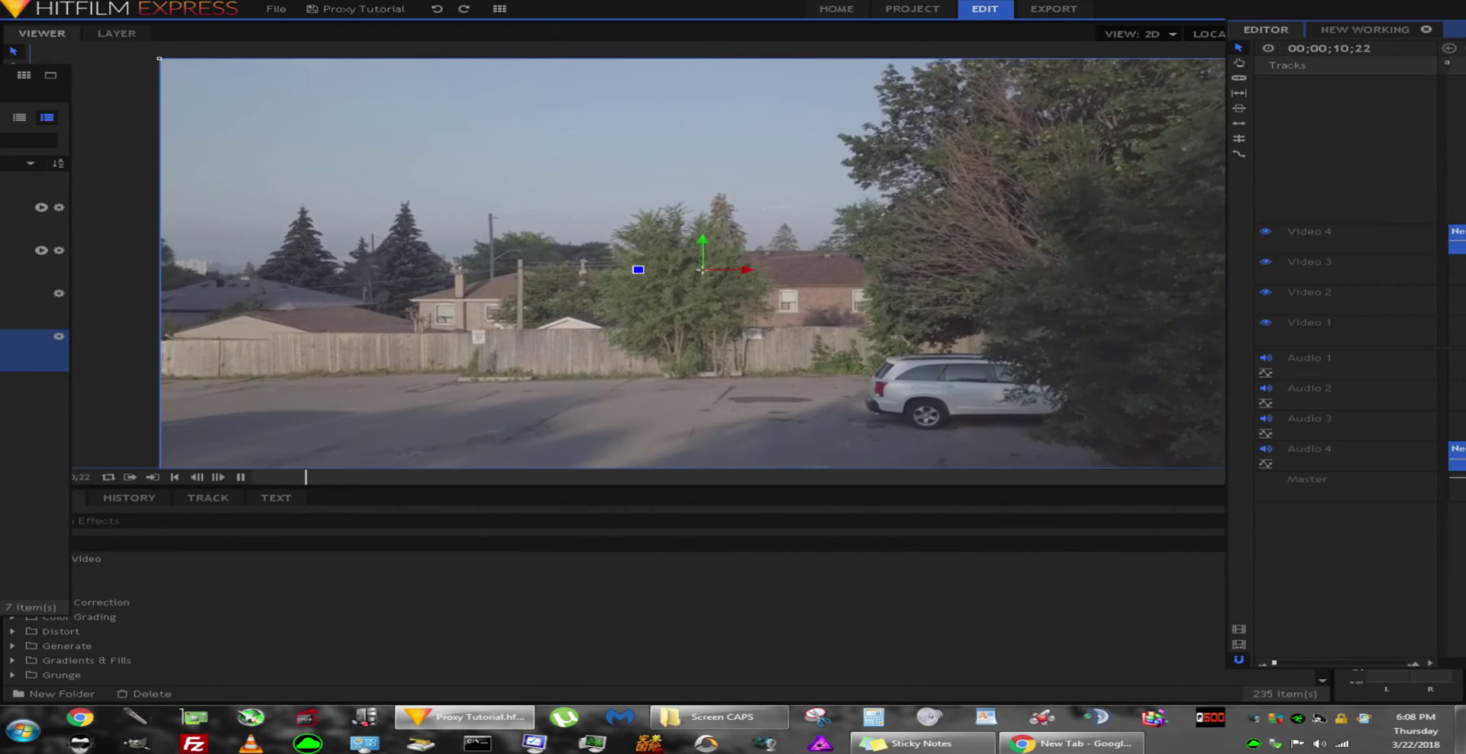
{"action": "key", "text": "space"}
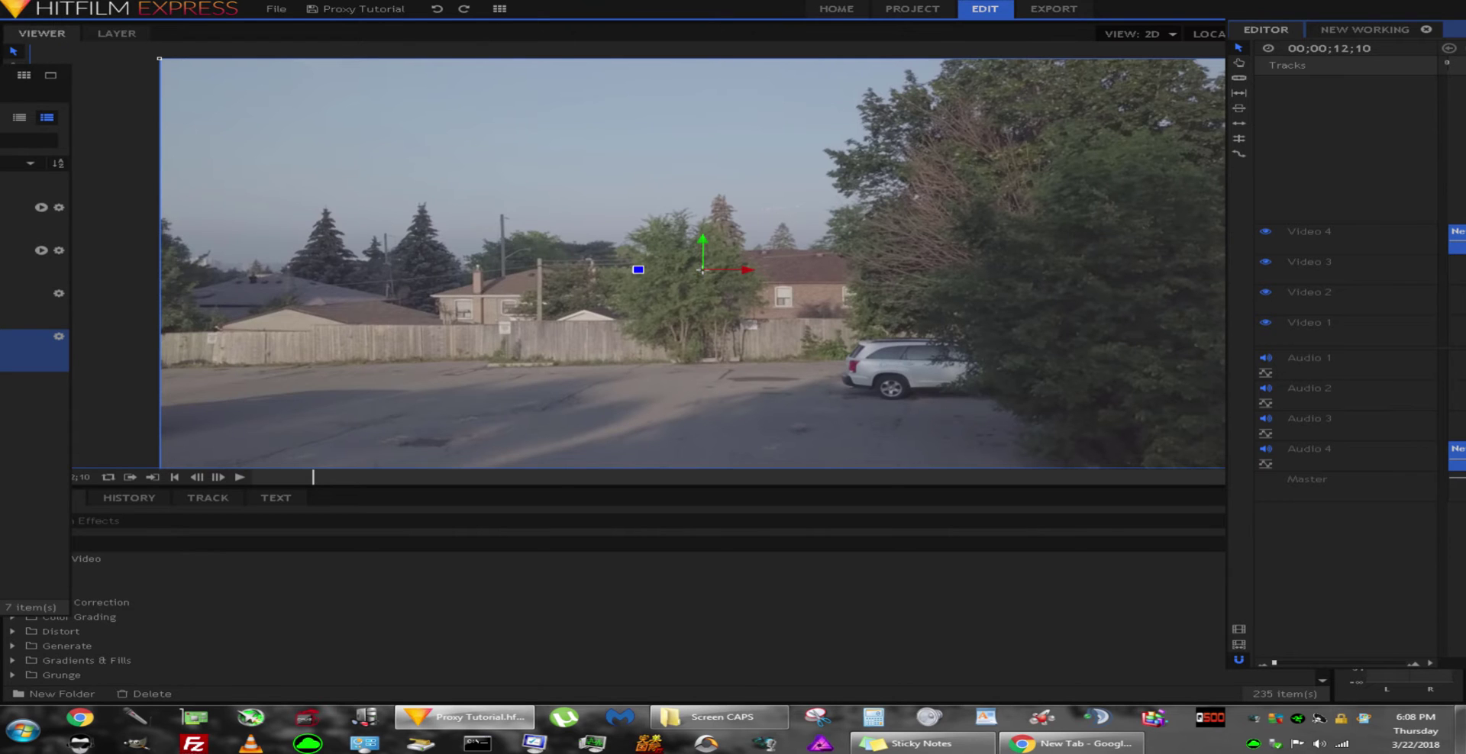
{"action": "double_click", "coordinate": [355, 336]}
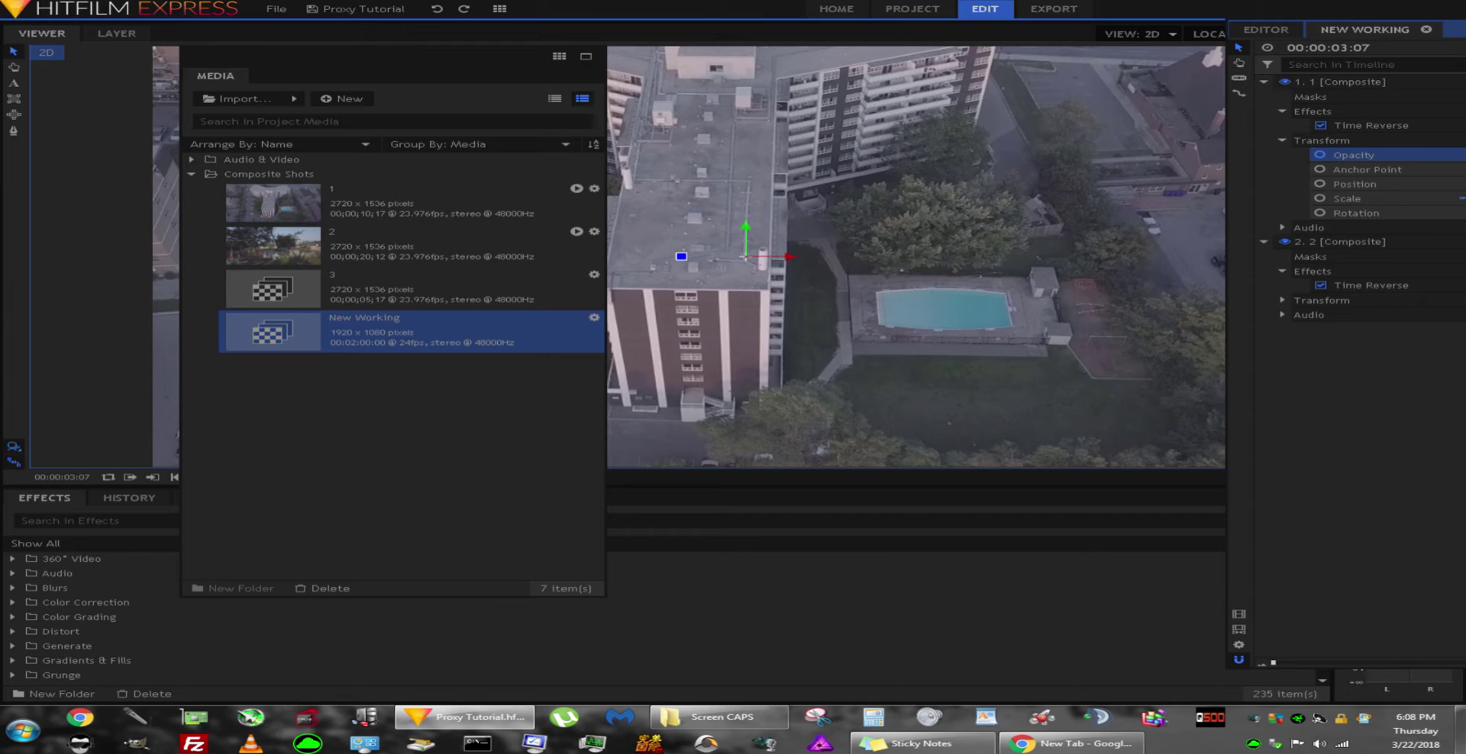
Step: Select both composite layers and nest them with Make Composite Shot, naming it 4
{"action": "left_click", "coordinate": [1343, 81]}
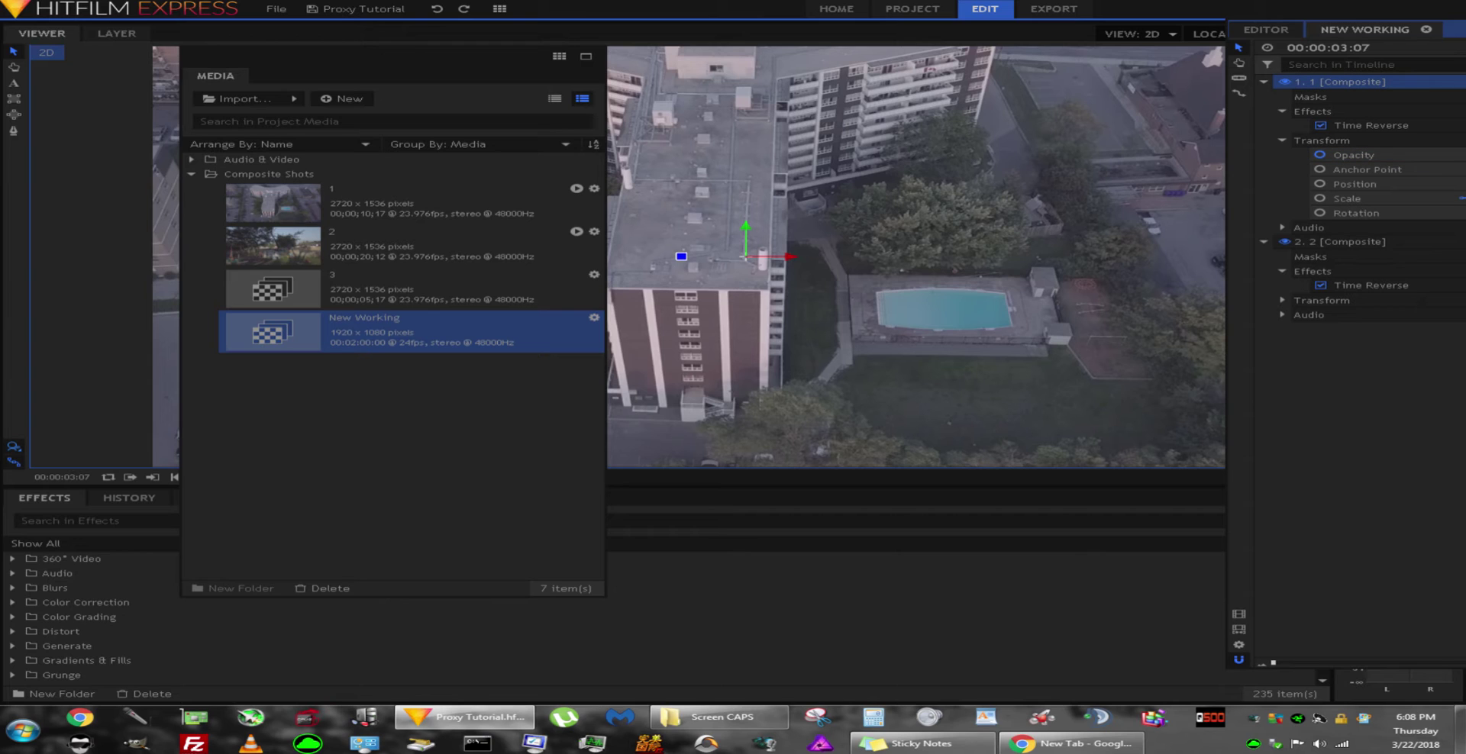
{"action": "left_click", "coordinate": [1347, 241], "text": "ctrl"}
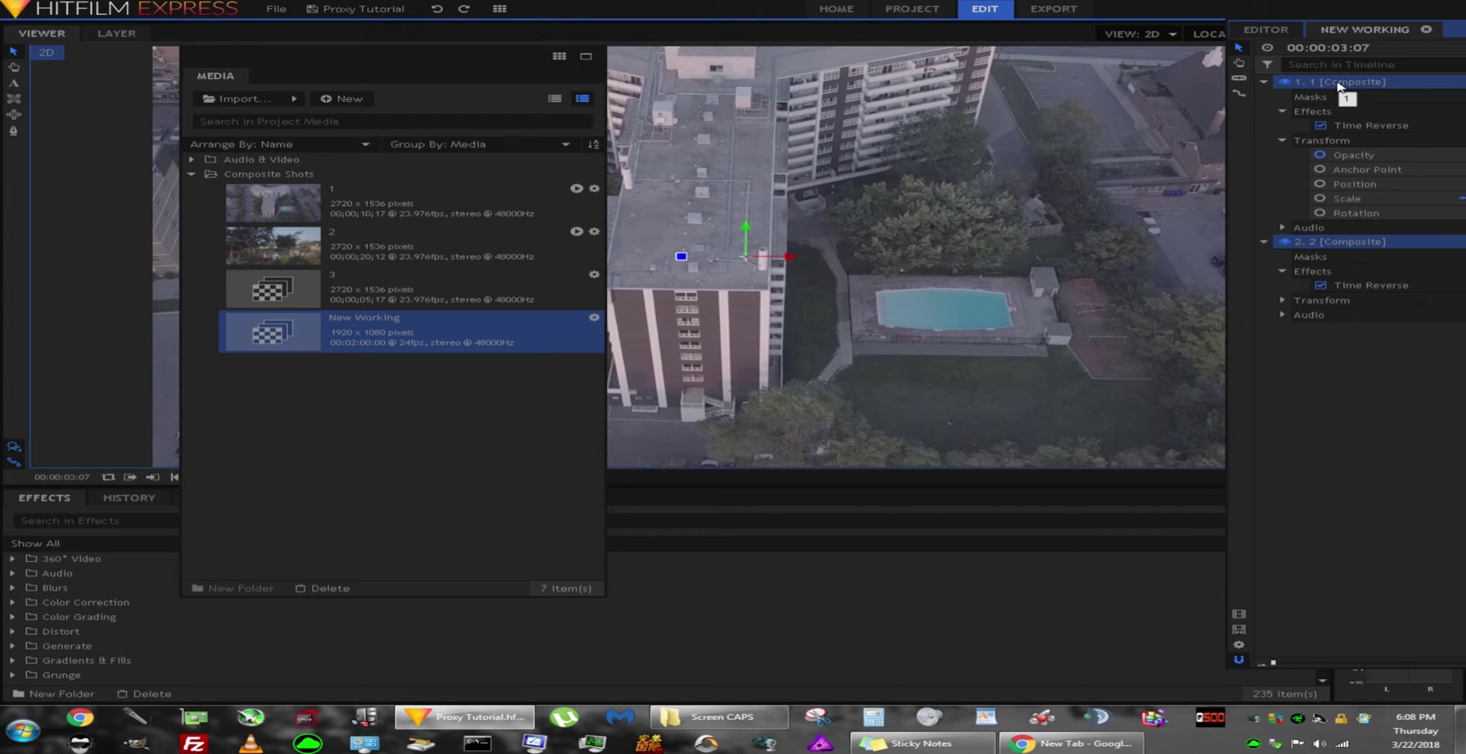
{"action": "right_click", "coordinate": [1343, 247]}
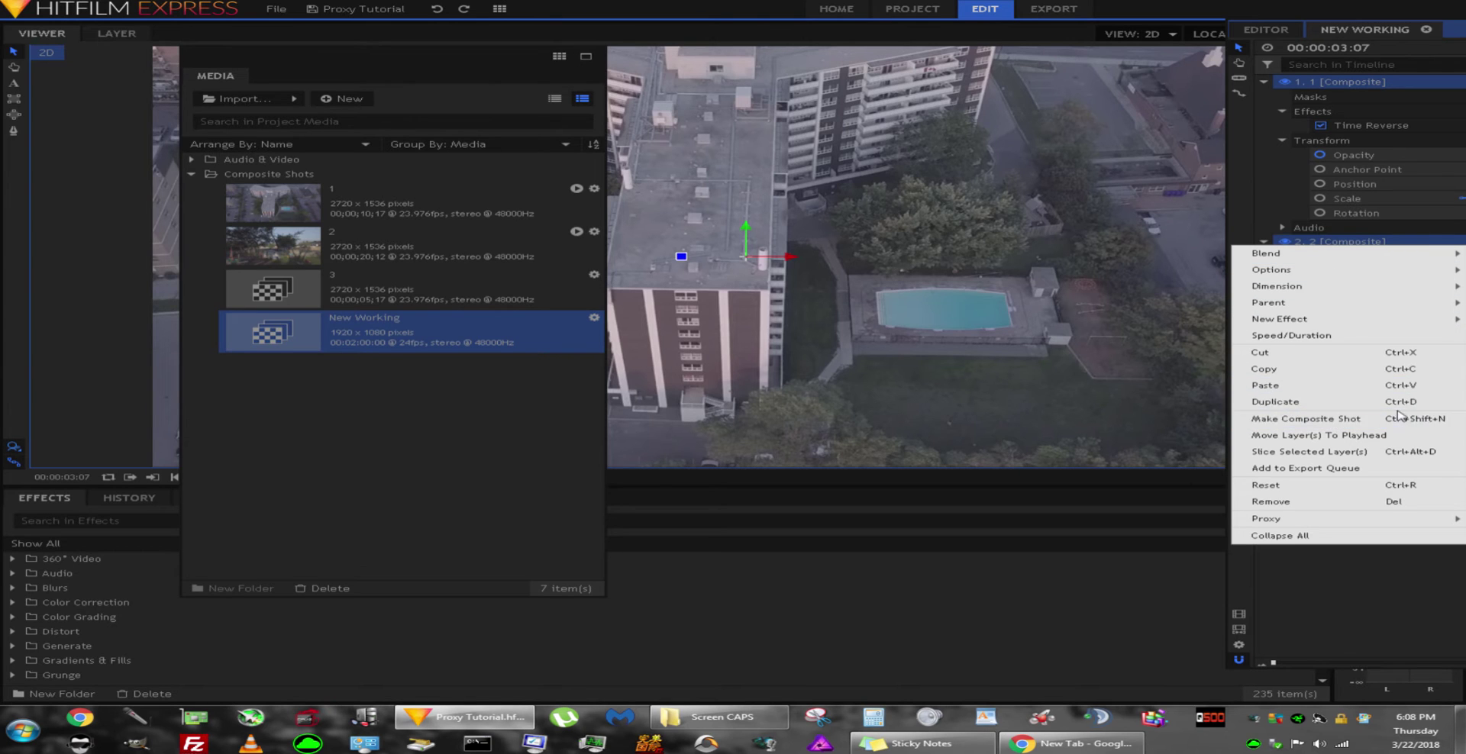
{"action": "left_click", "coordinate": [1295, 422]}
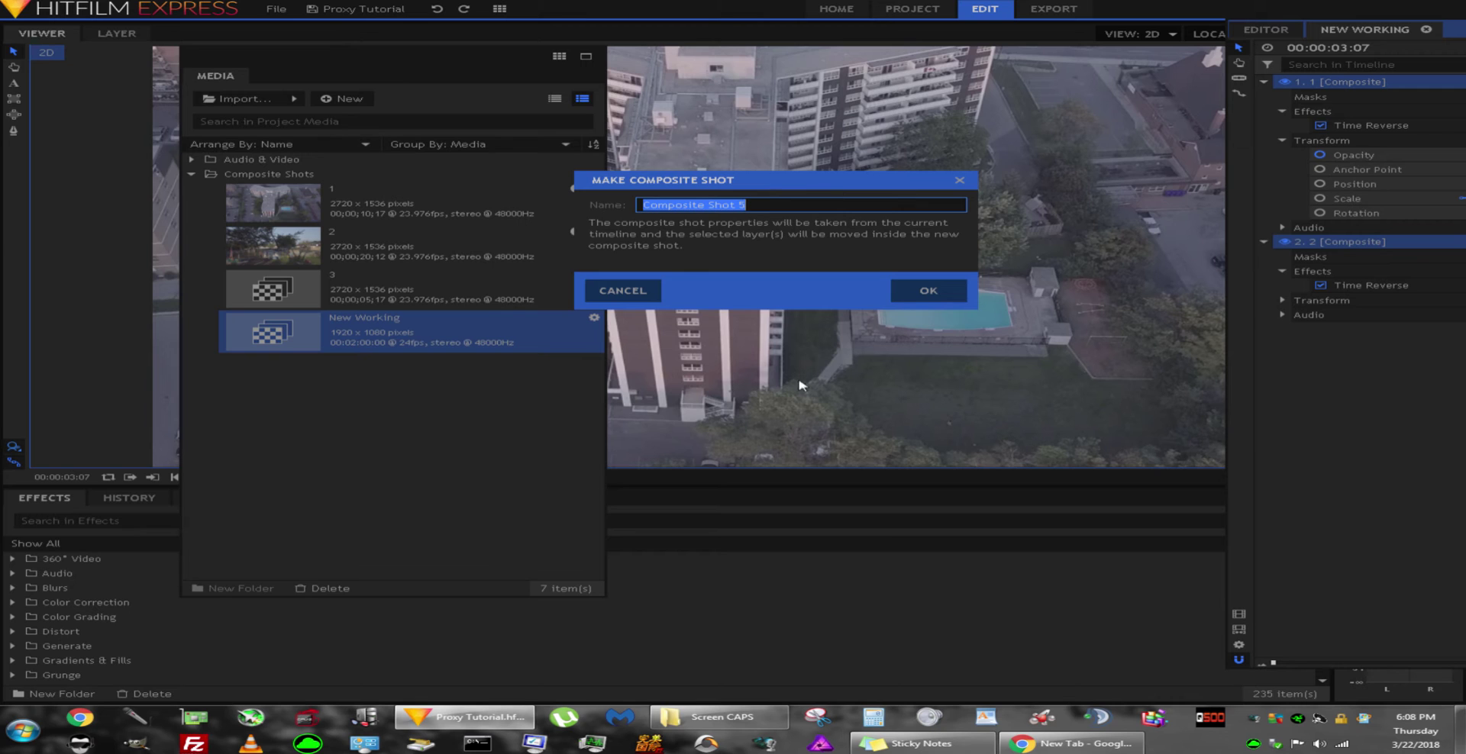
{"action": "type", "text": "4"}
{"action": "key", "text": "Return"}
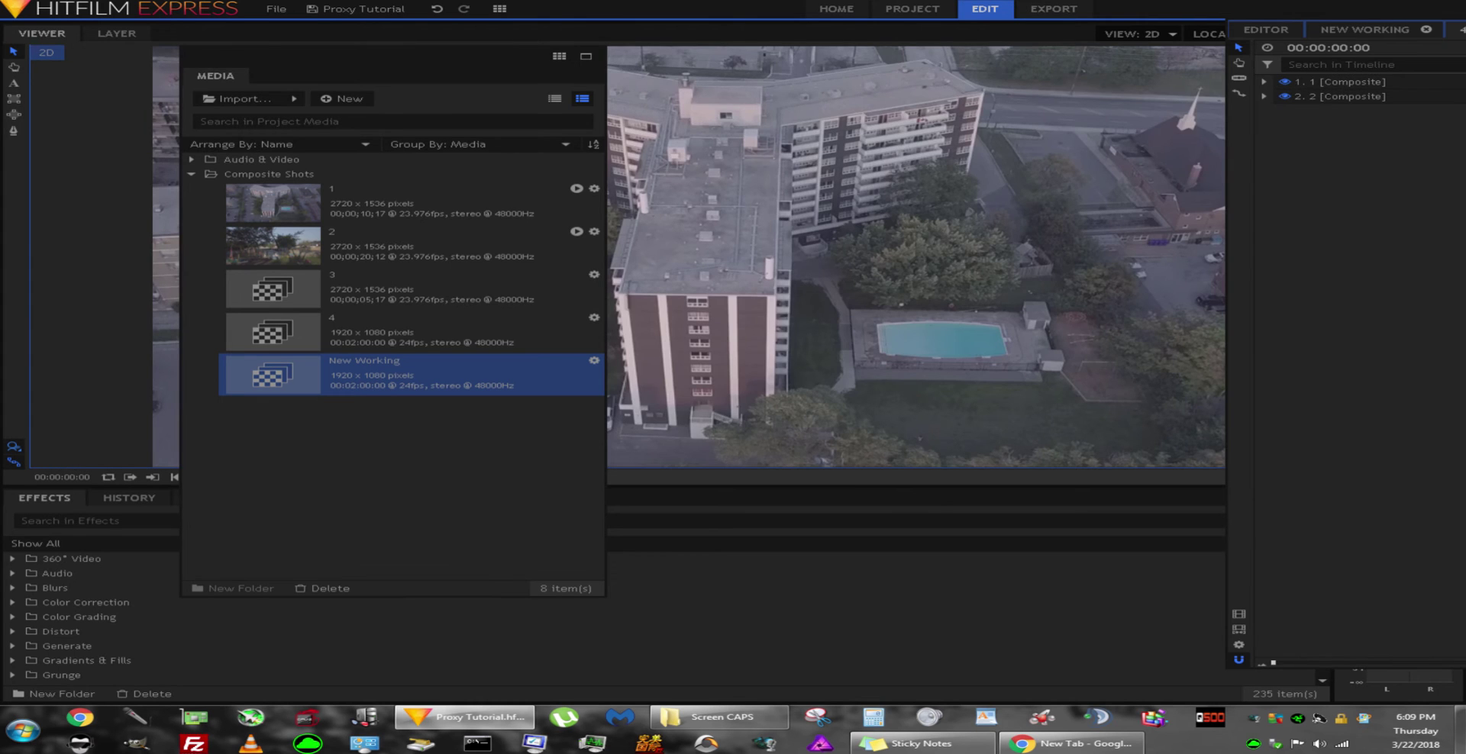
Step: Inspect the nested composite 4 inside New Working, then return to the editor timeline
{"action": "left_click_drag", "start_coordinate": [1265, 29], "coordinate": [713, 169]}
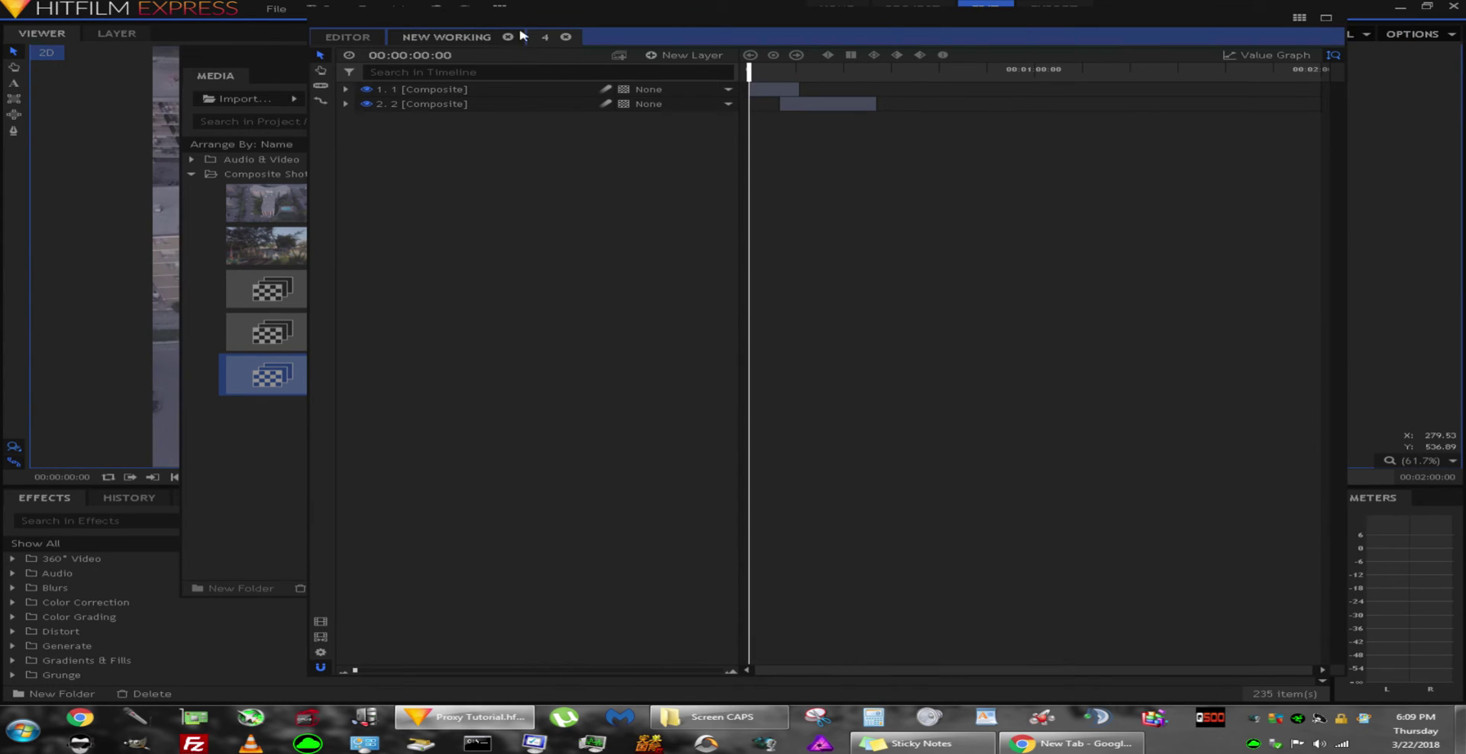
{"action": "left_click", "coordinate": [437, 40]}
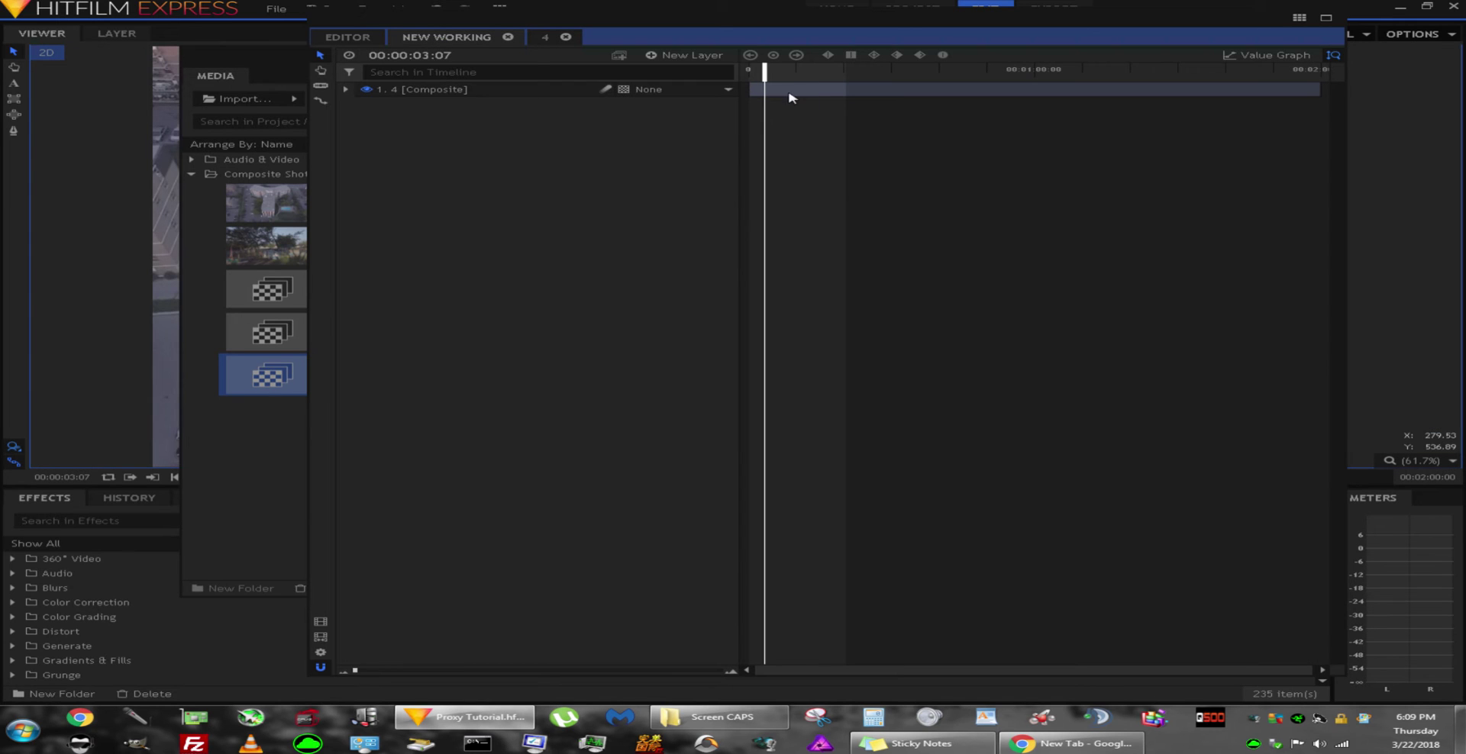
{"action": "left_click", "coordinate": [791, 90]}
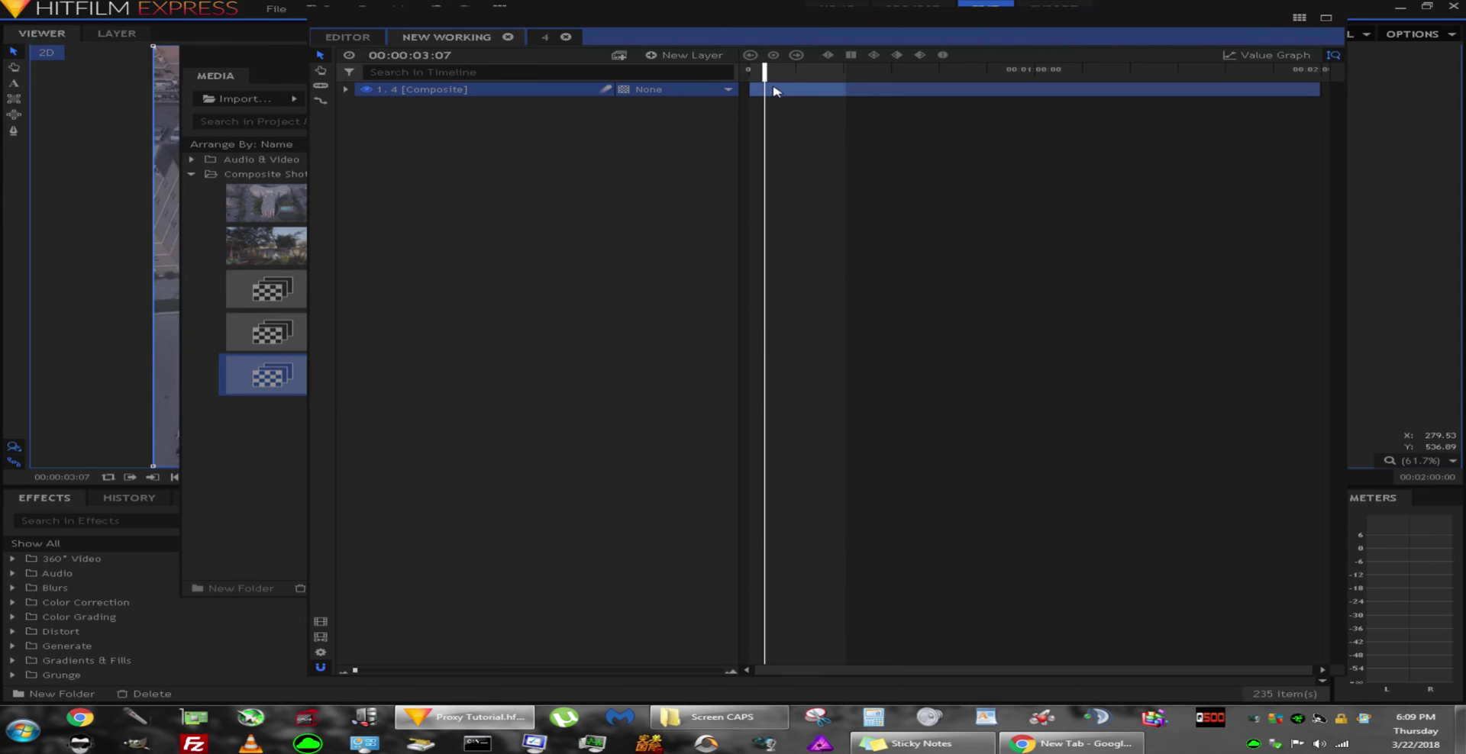
{"action": "double_click", "coordinate": [540, 90]}
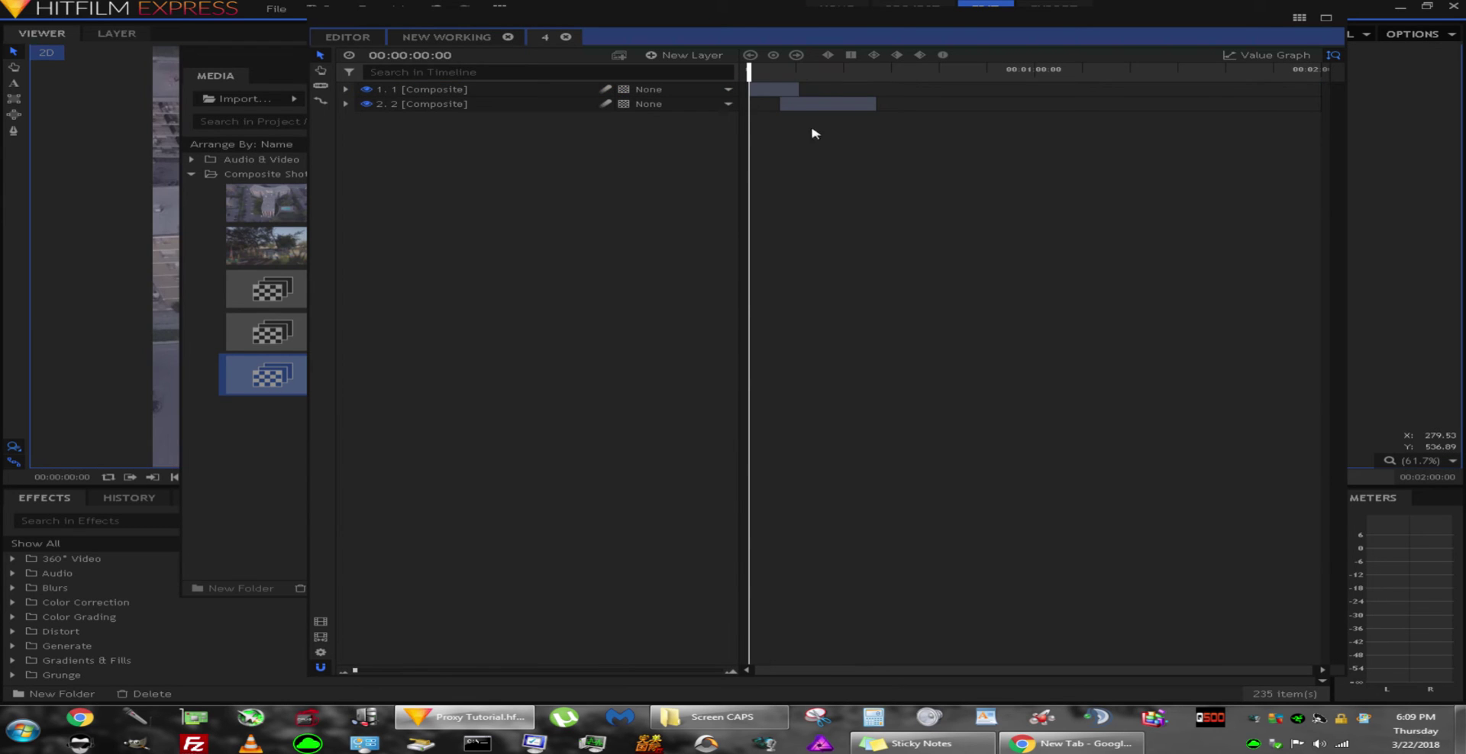
{"action": "left_click", "coordinate": [465, 37]}
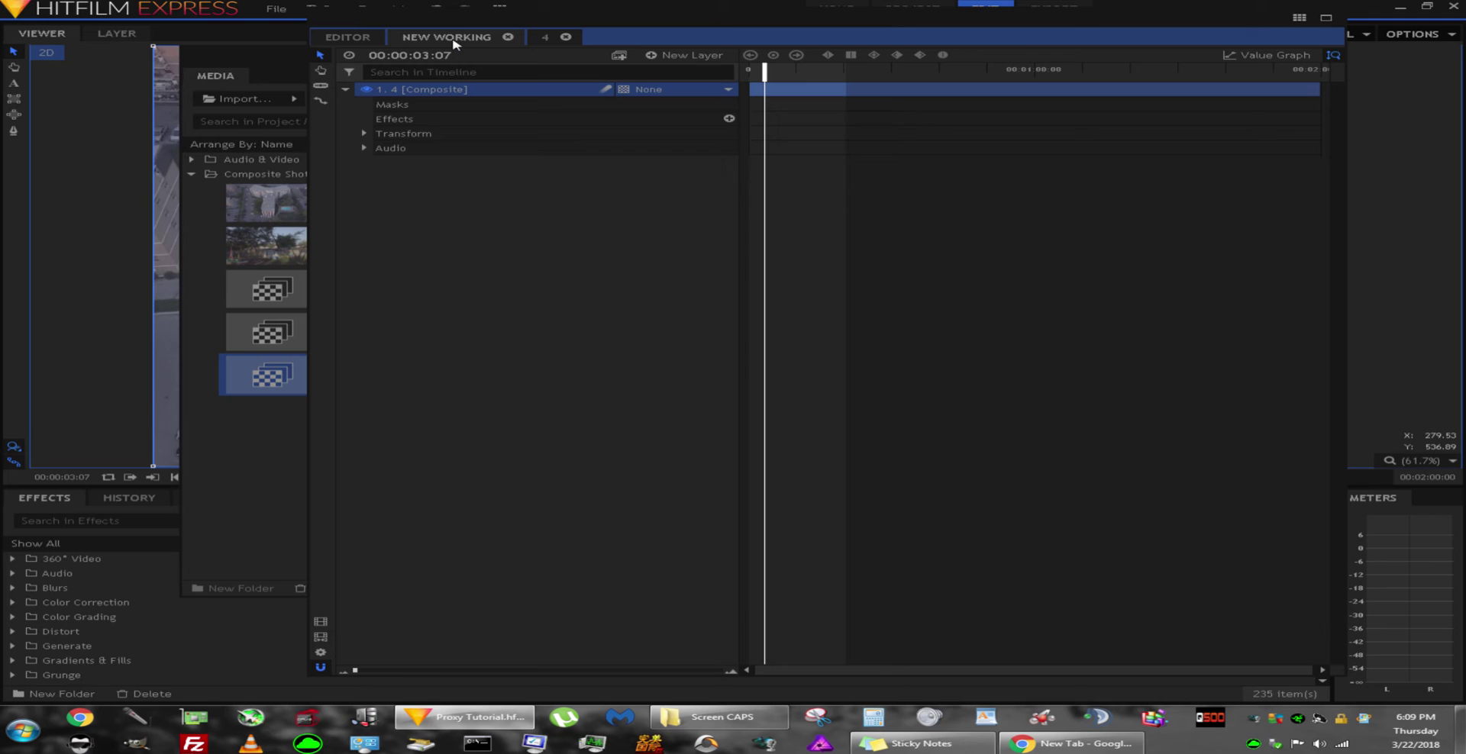
{"action": "left_click", "coordinate": [374, 38]}
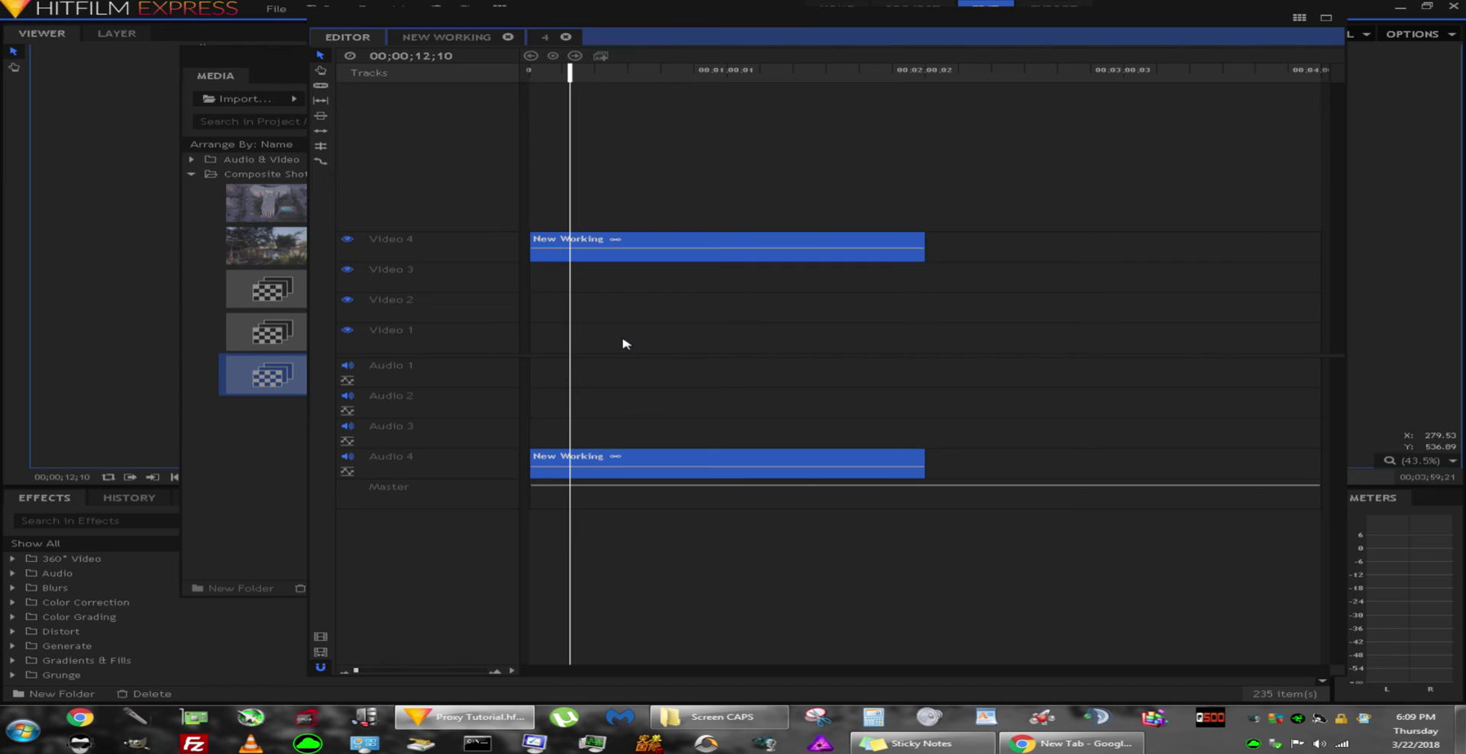
Step: Move the playhead to 00;00;00;00 and play the edit
{"action": "left_click", "coordinate": [542, 69]}
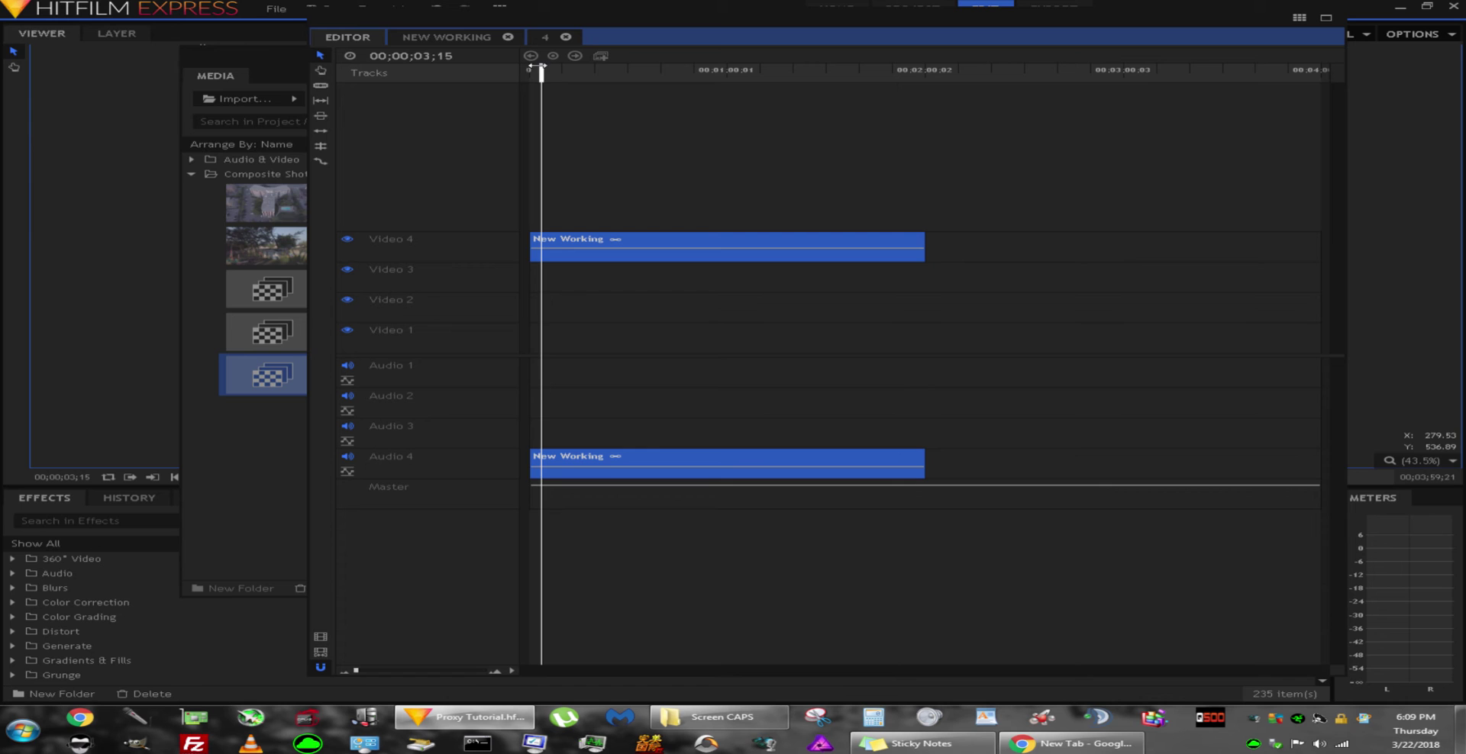
{"action": "left_click", "coordinate": [530, 69]}
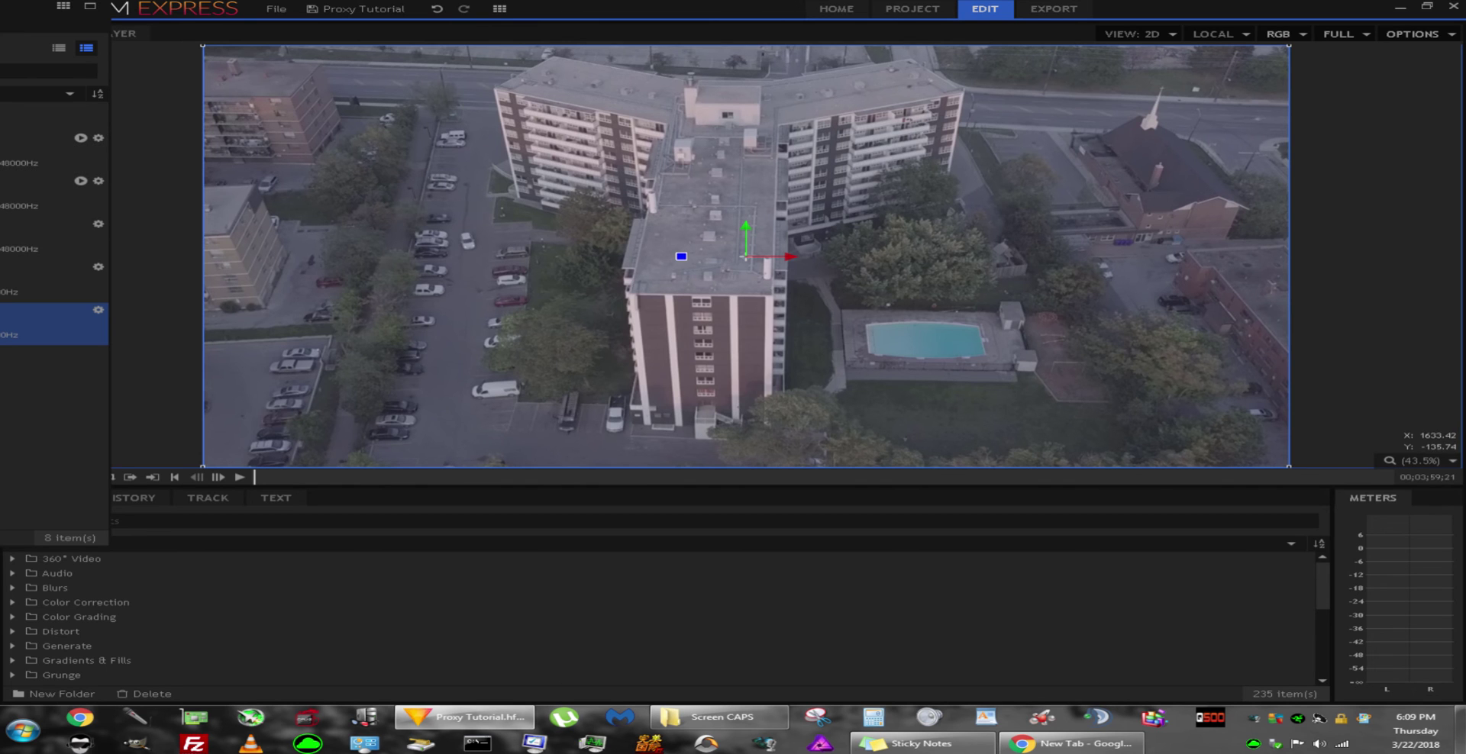
{"action": "key", "text": "space"}
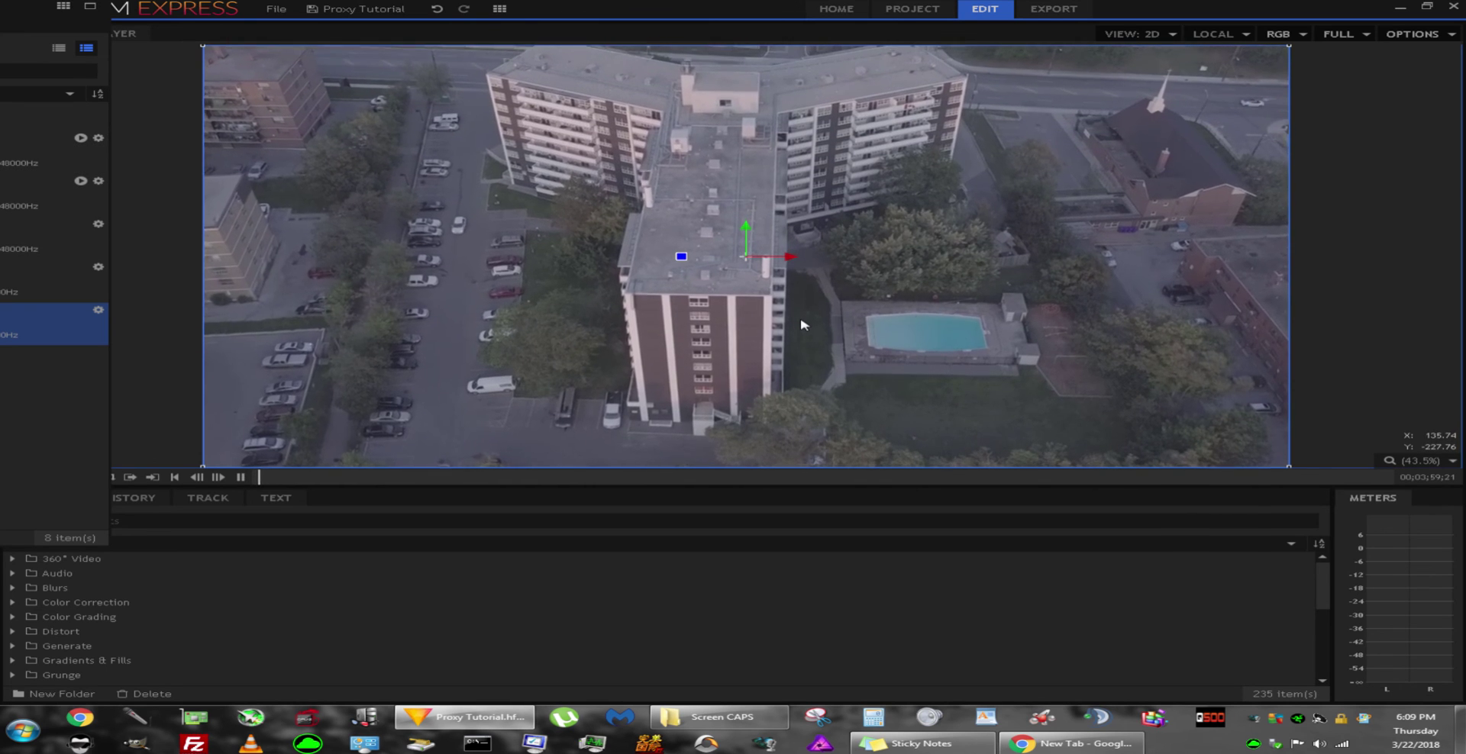